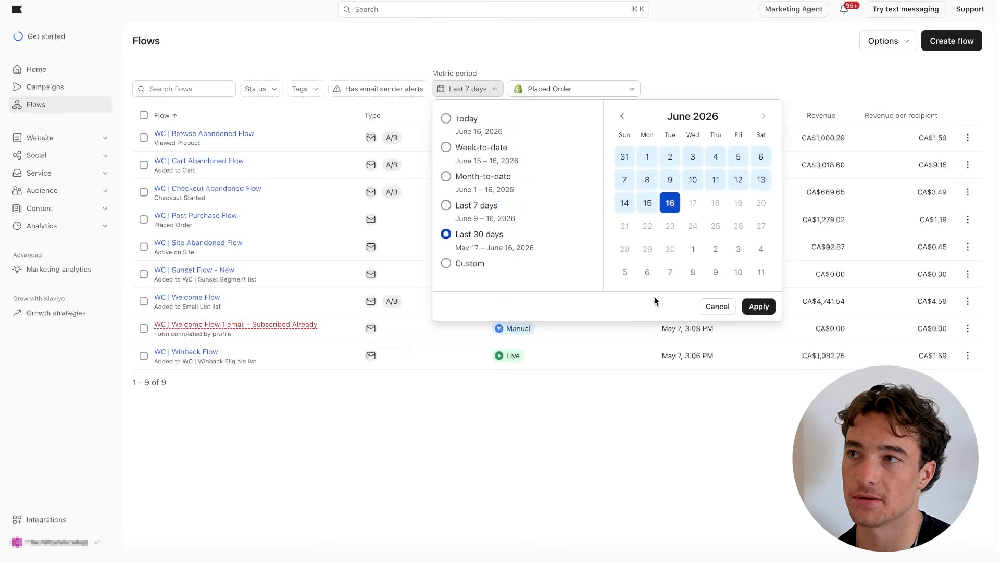
- Apply the Last 30 days metric period to the flows list and open WC | Site Abandoned Flow
left_click(759, 306)
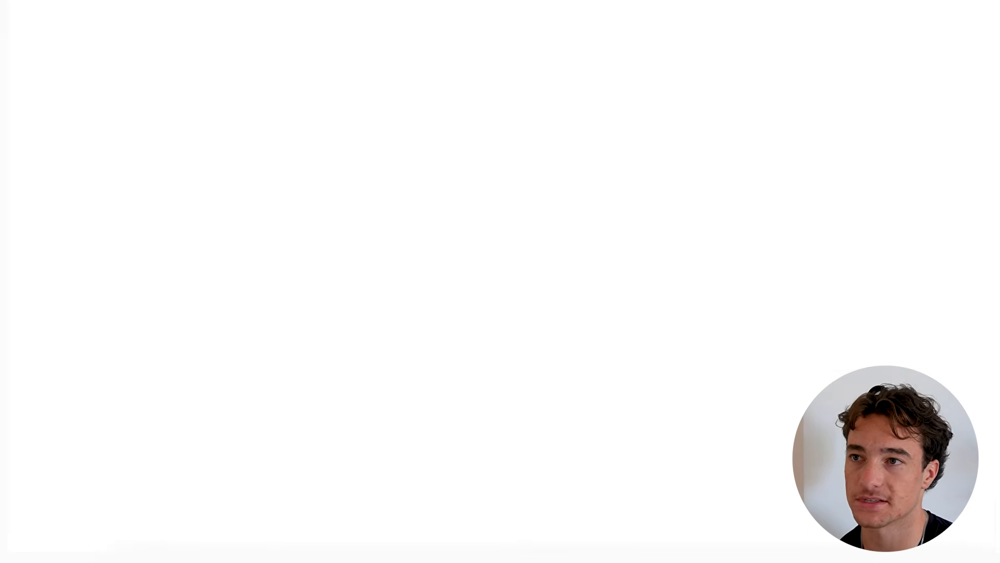
scroll(576, 258, "down", 4)
scroll(697, 95, "up", 3)
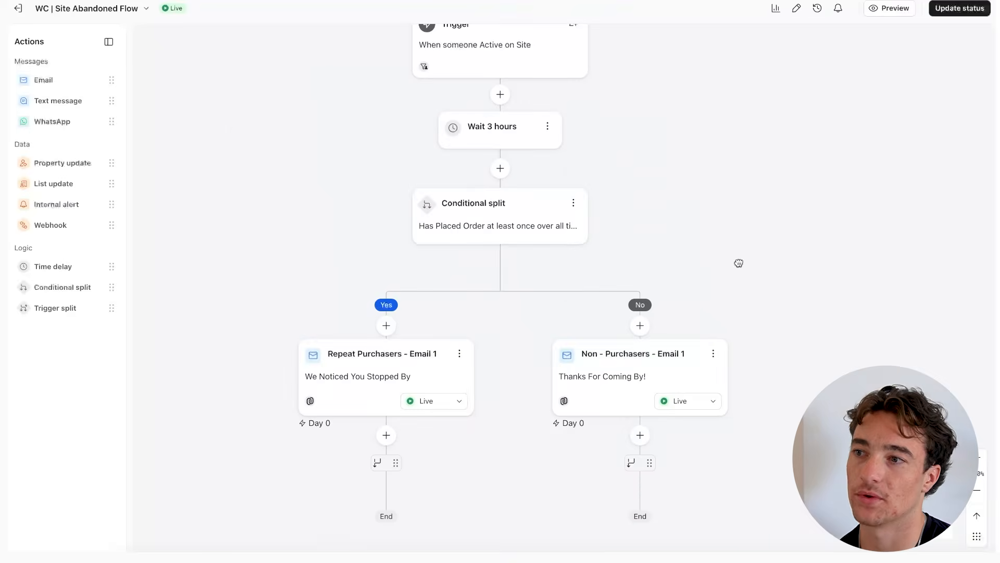
- Show the flow's analytics and examine the Active on Site trigger's profile filters, from Viewed Product to Placed Order
left_click(775, 8)
left_click(576, 53)
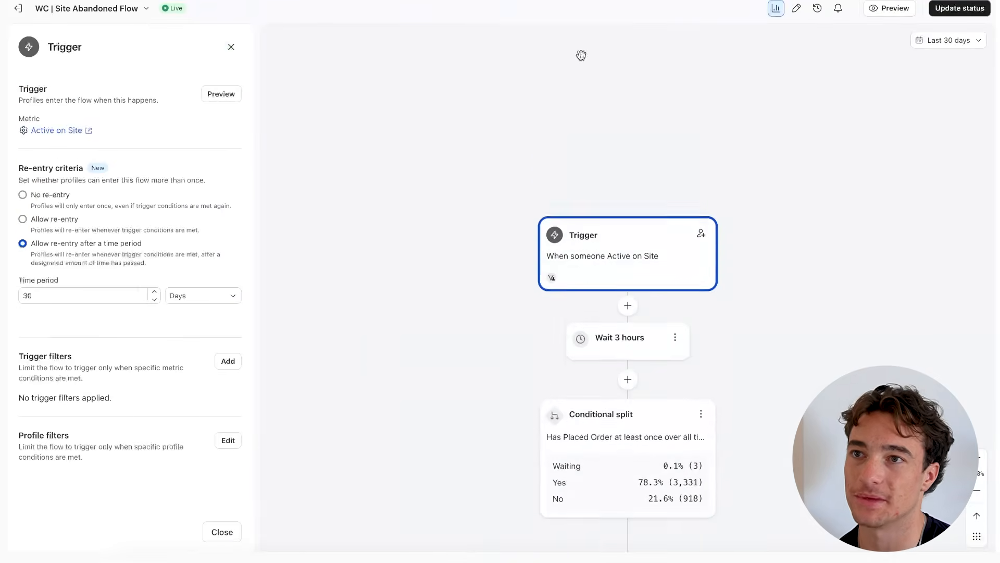
scroll(585, 323, "down", 3)
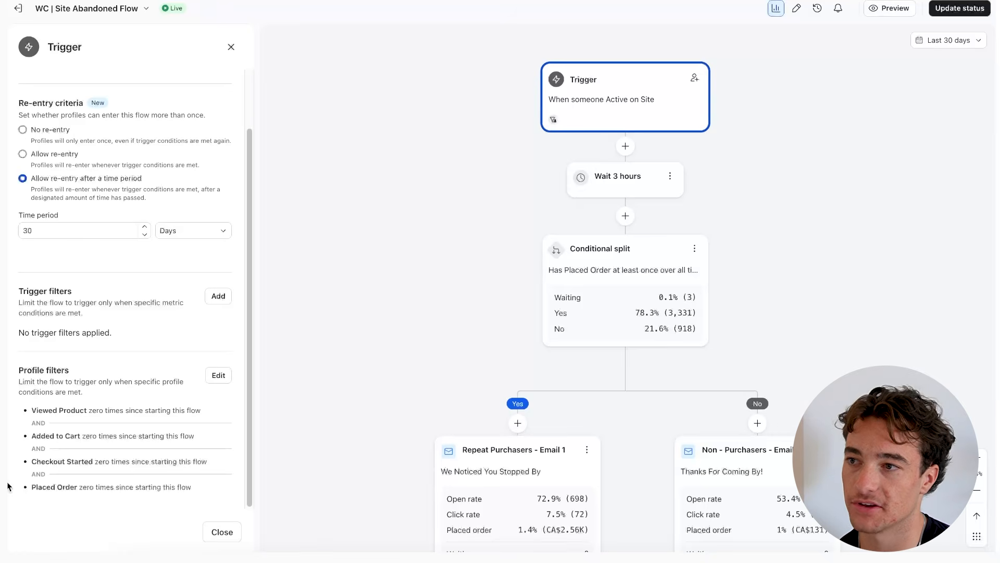
left_click_drag(199, 413, 30, 417)
left_click_drag(198, 437, 27, 436)
left_click_drag(211, 463, 52, 465)
left_click_drag(193, 489, 7, 486)
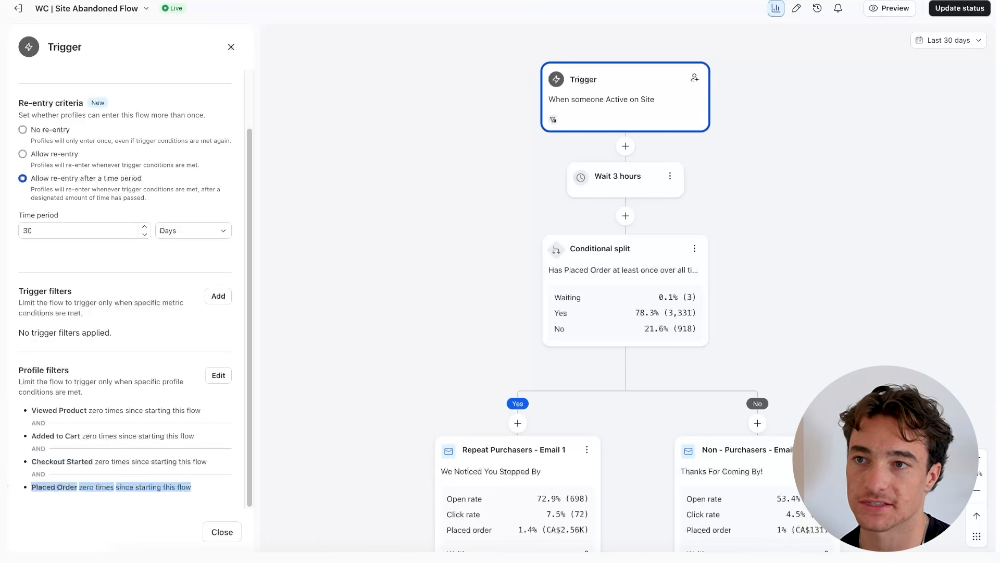
- Open the flow's conditional split details and examine its condition alongside the Yes and No email branches
scroll(300, 455, "down", 3)
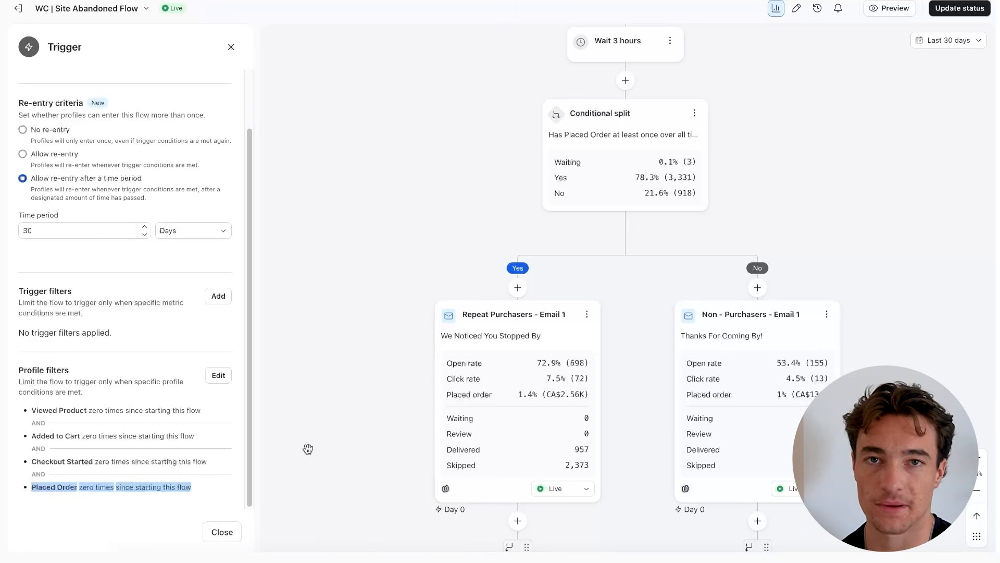
scroll(308, 450, "up", 1)
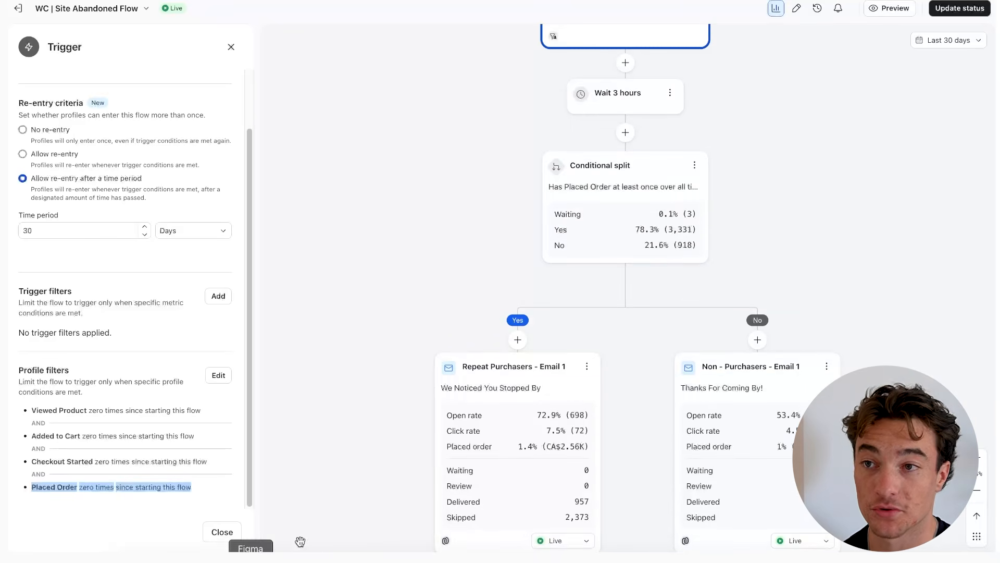
scroll(317, 481, "down", 1)
left_click(589, 266)
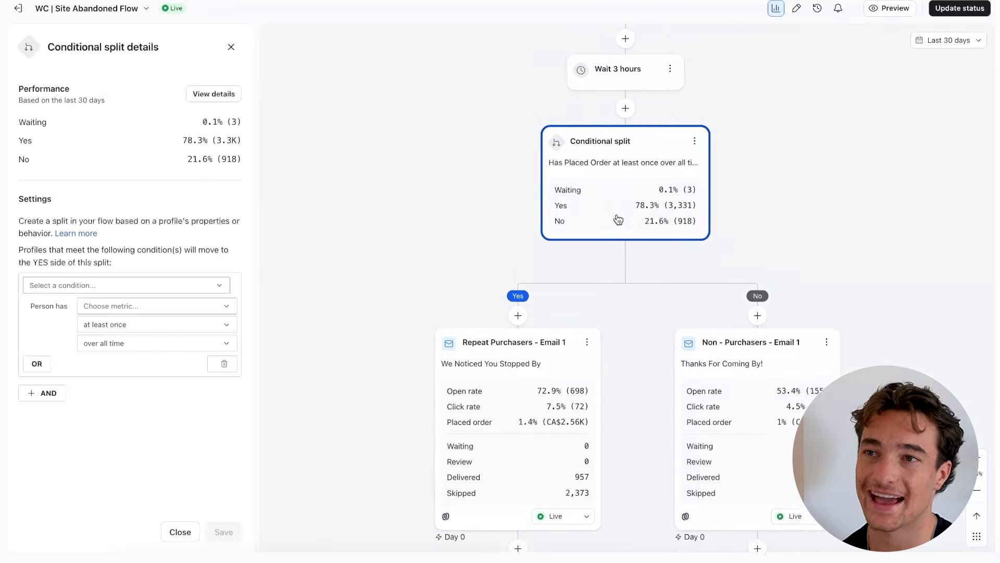
scroll(370, 299, "up", 1)
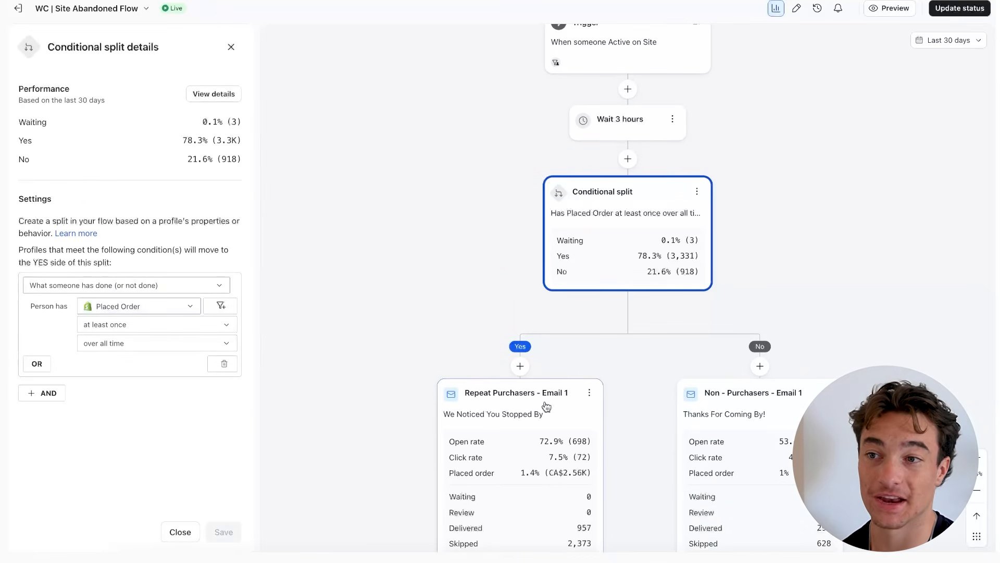
scroll(458, 442, "down", 1)
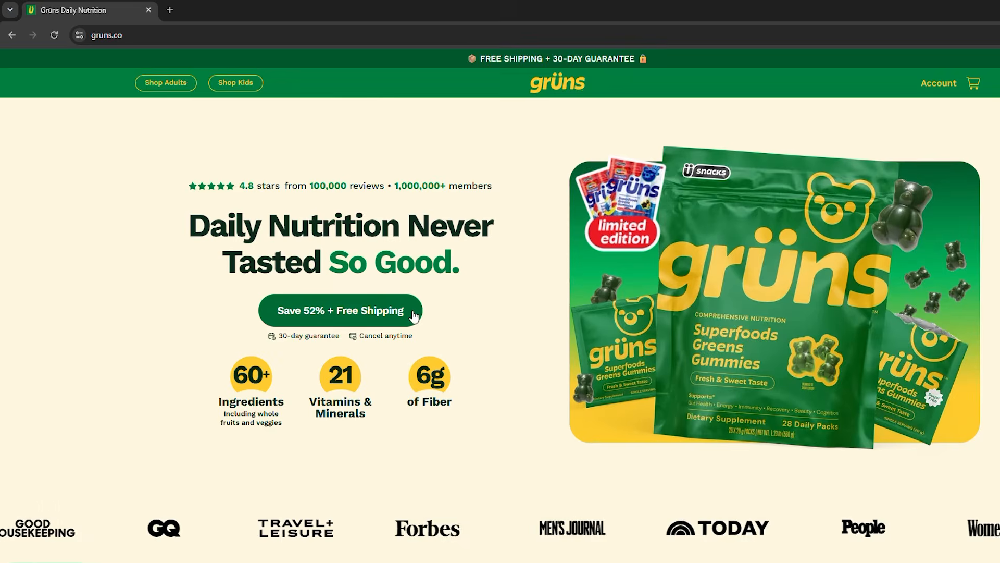
- On the gruns.co website, follow the Save 52% + Free Shipping offer to checkout and abandon it by closing the tab
left_click(340, 309)
scroll(797, 455, "down", 3)
left_click(832, 390)
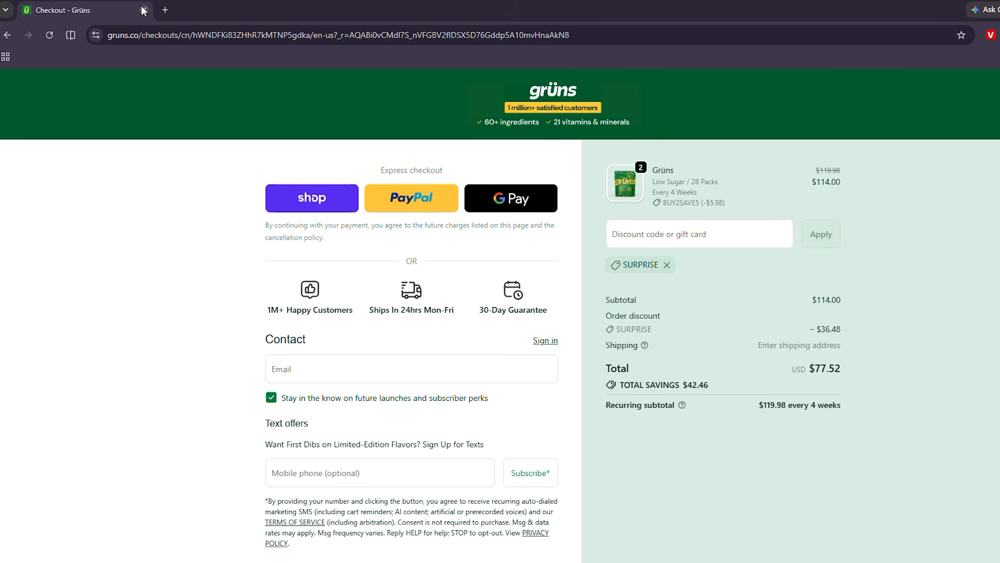
left_click(144, 10)
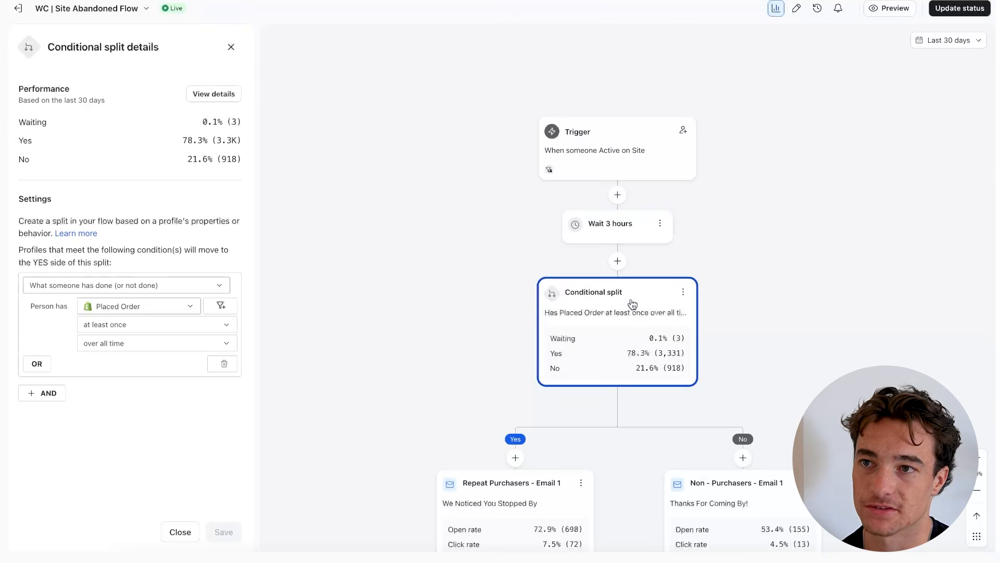
- Back in Klaviyo, close the conditional split details and look over the whole Site Abandoned flow
scroll(638, 323, "down", 3)
left_click(231, 47)
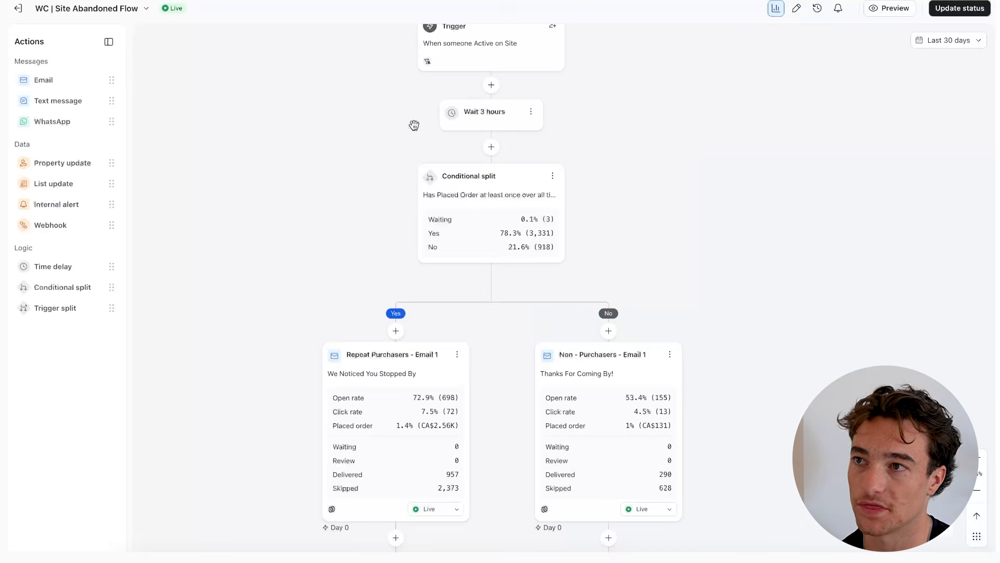
scroll(463, 386, "up", 1)
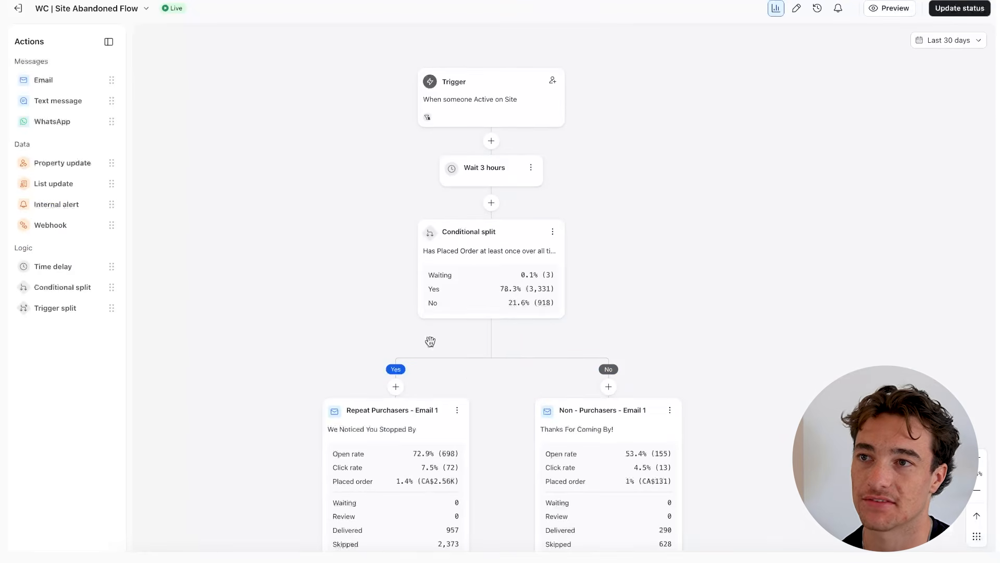
- Switch to Figma and examine the Example Site Abandon Flow Strategy Map on the Site Abandon page
left_click(251, 556)
scroll(315, 458, "down", 1)
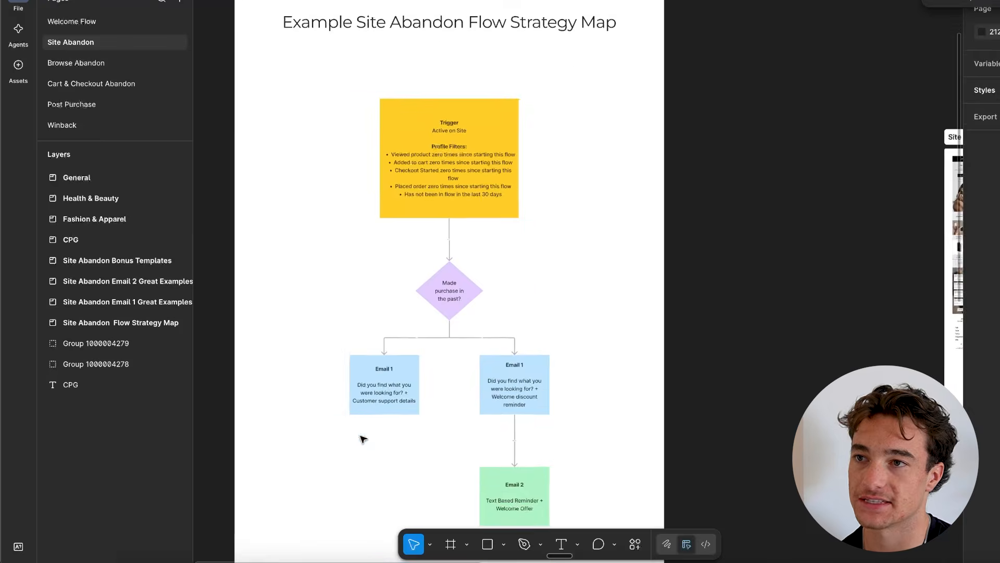
scroll(363, 439, "down", 3)
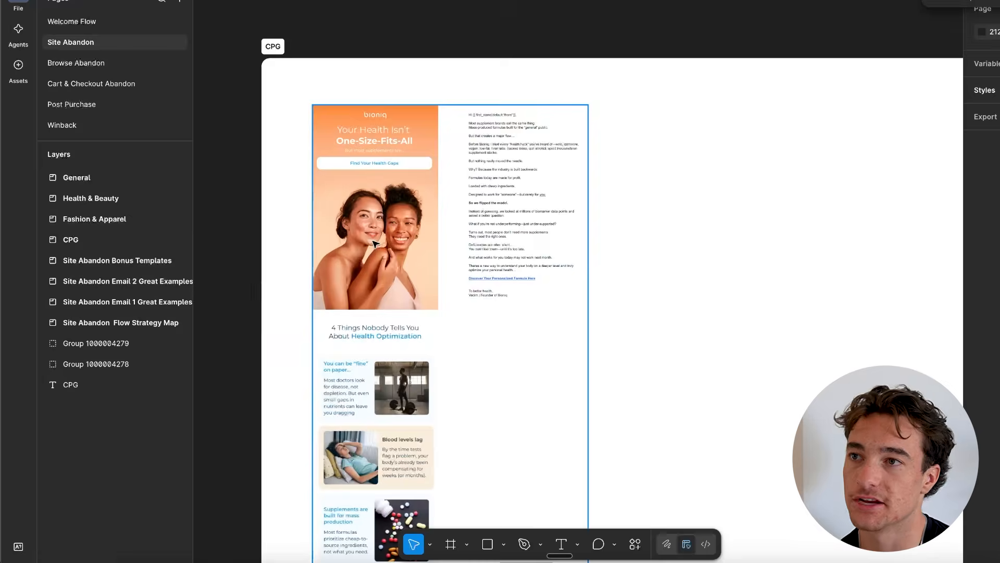
- Examine the Bioniq "Your Health Isn't One-Size-Fits-All" email design and the plain-text founder email beside it
scroll(398, 212, "up", 3)
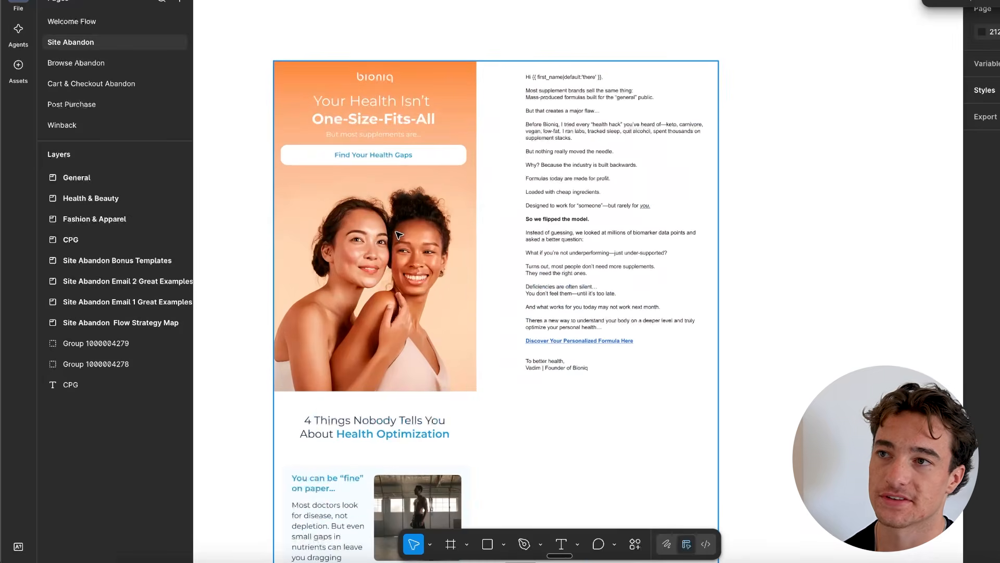
scroll(375, 183, "down", 5)
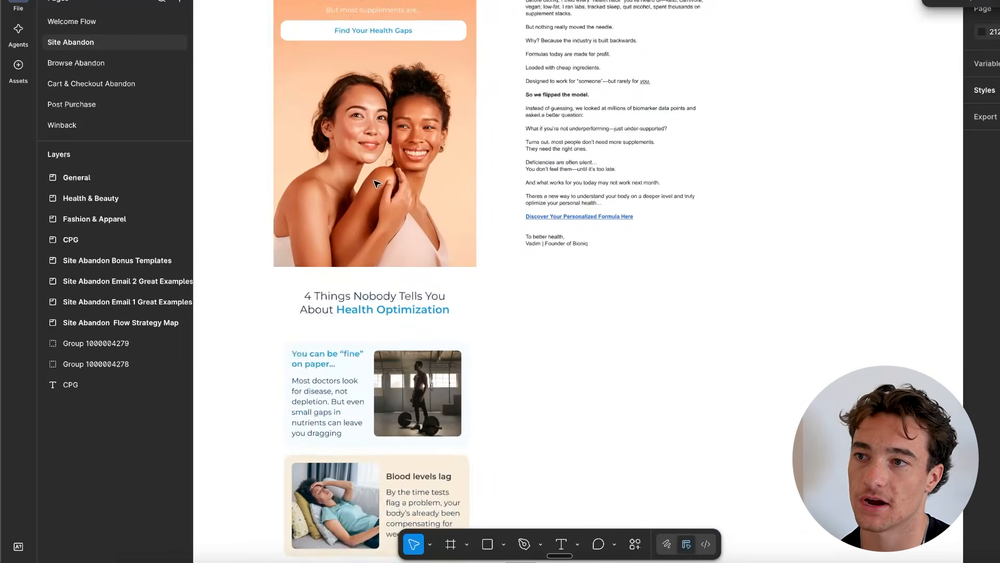
scroll(417, 290, "down", 5)
scroll(412, 290, "down", 3)
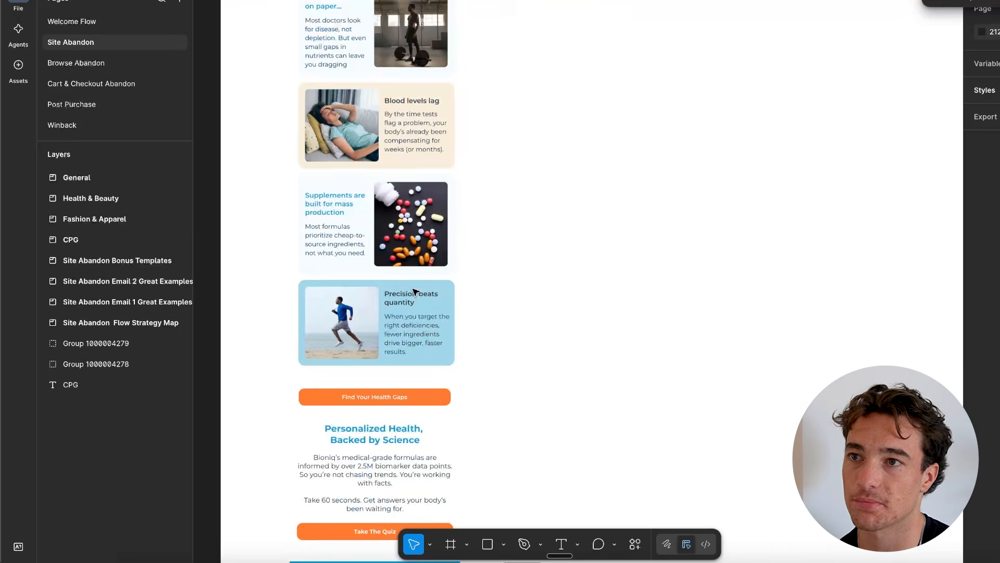
scroll(592, 211, "up", 10)
scroll(590, 201, "up", 2)
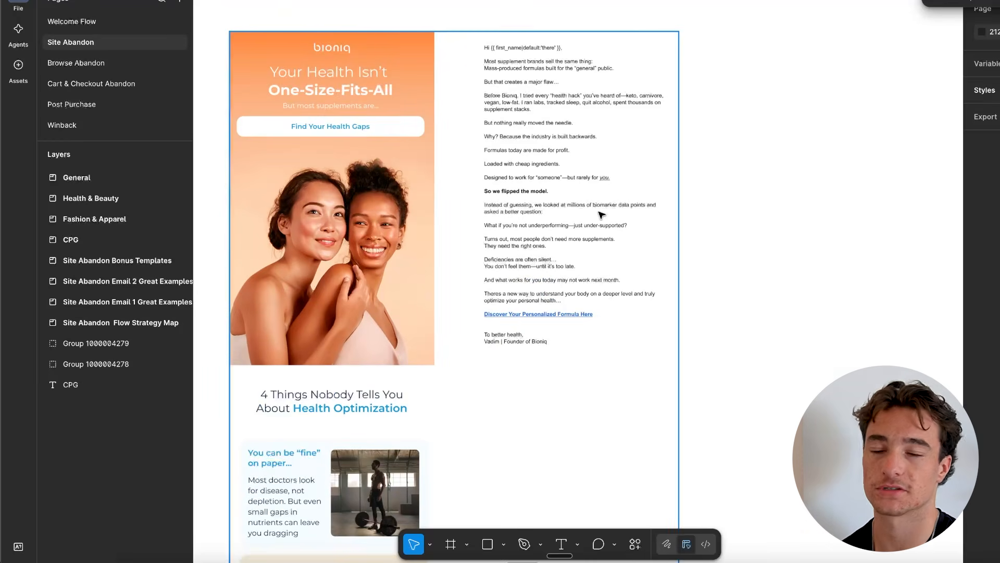
scroll(601, 214, "up", 2)
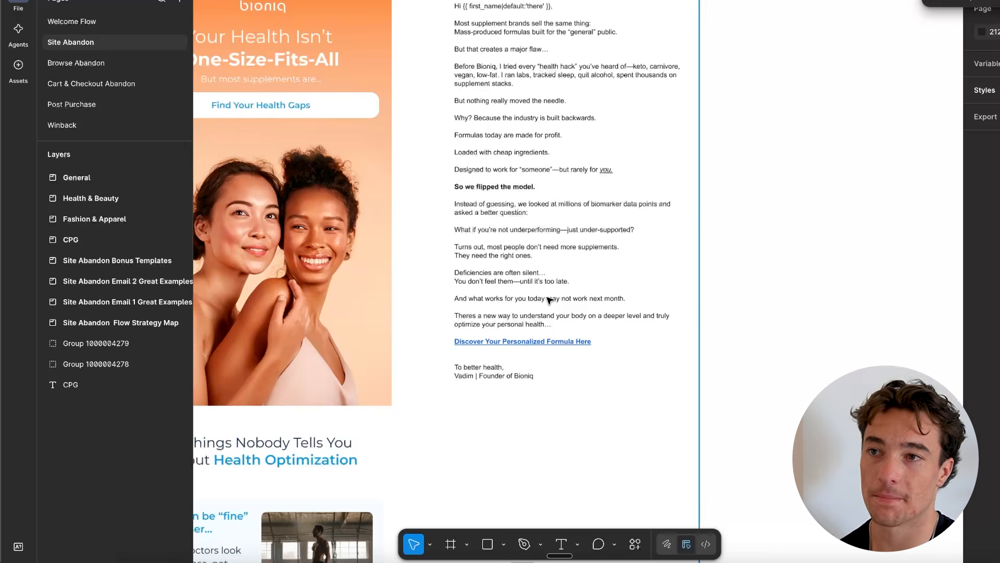
scroll(549, 299, "down", 5)
scroll(494, 266, "down", 3)
- Find the Shelter Skin "Still Browsing?" email example and examine its header, customer review and product sections
left_click_drag(668, 232, 466, 184)
scroll(466, 185, "left", 5)
scroll(513, 164, "up", 5)
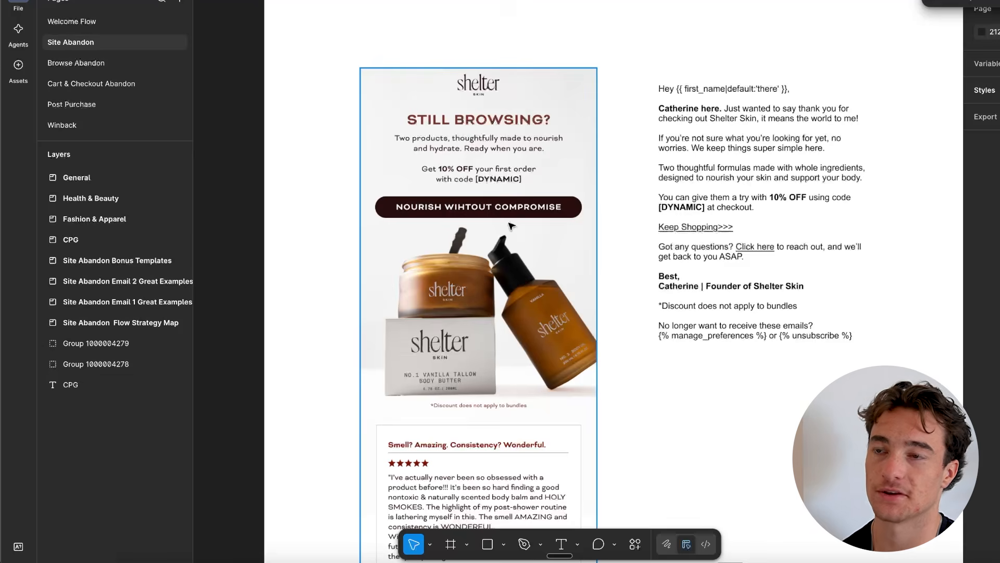
scroll(504, 208, "down", 5)
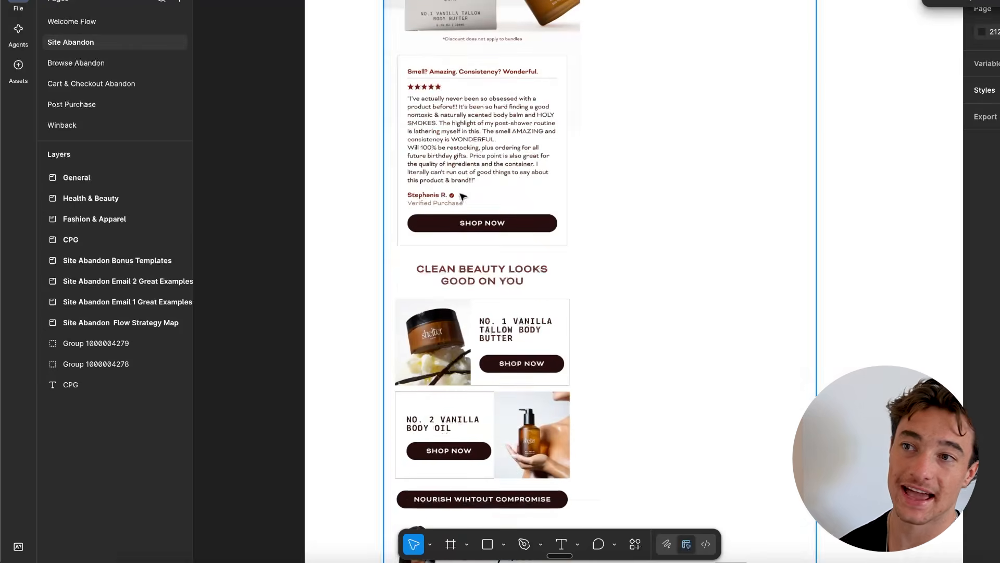
scroll(470, 250, "up", 5)
scroll(470, 276, "down", 6)
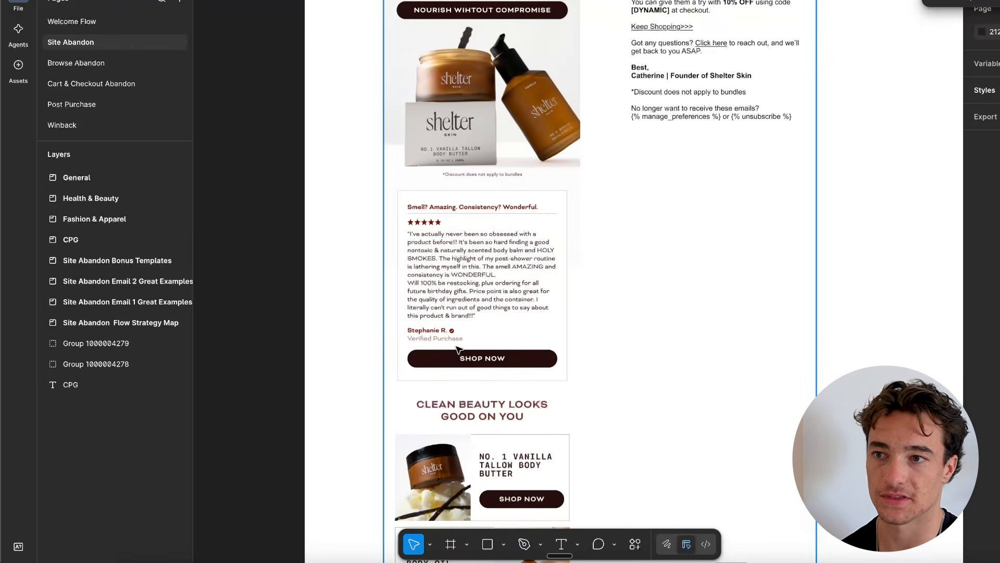
scroll(469, 285, "up", 1)
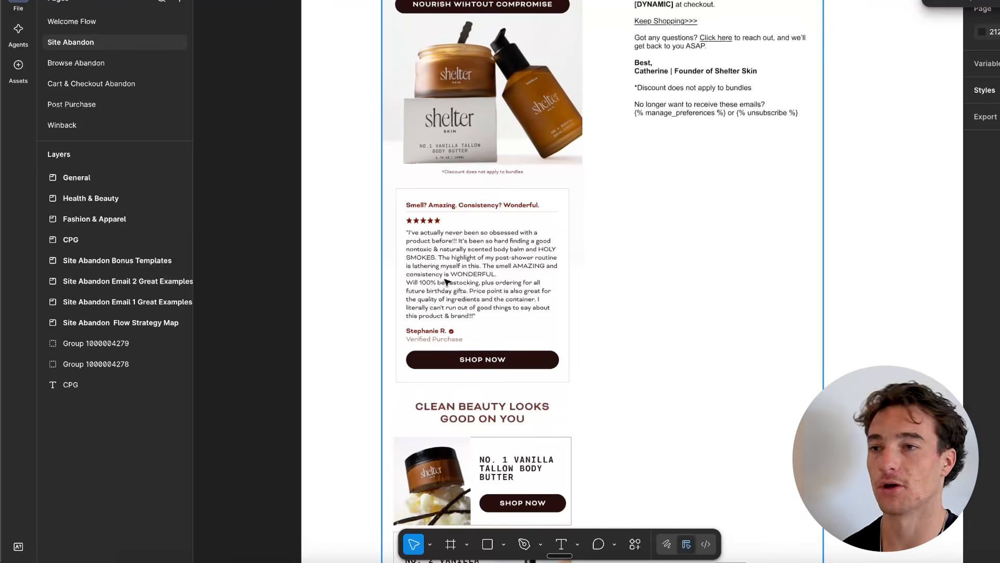
scroll(457, 289, "down", 7)
scroll(489, 313, "up", 2)
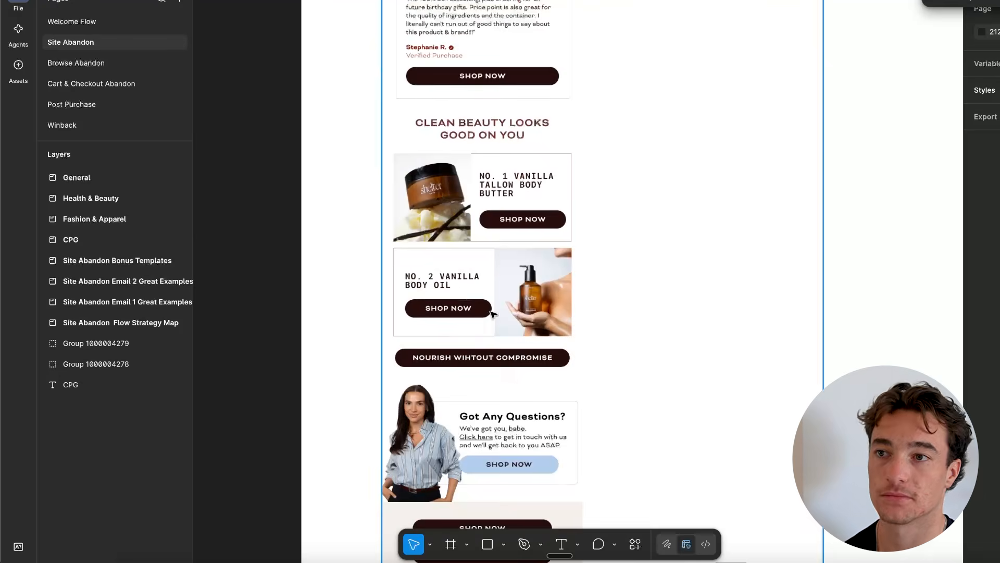
- Compare the 10% OFF dynamic code offer in the Shelter Skin email design with its text-based version
scroll(491, 313, "up", 10)
scroll(596, 250, "right", 3)
scroll(596, 250, "up", 1)
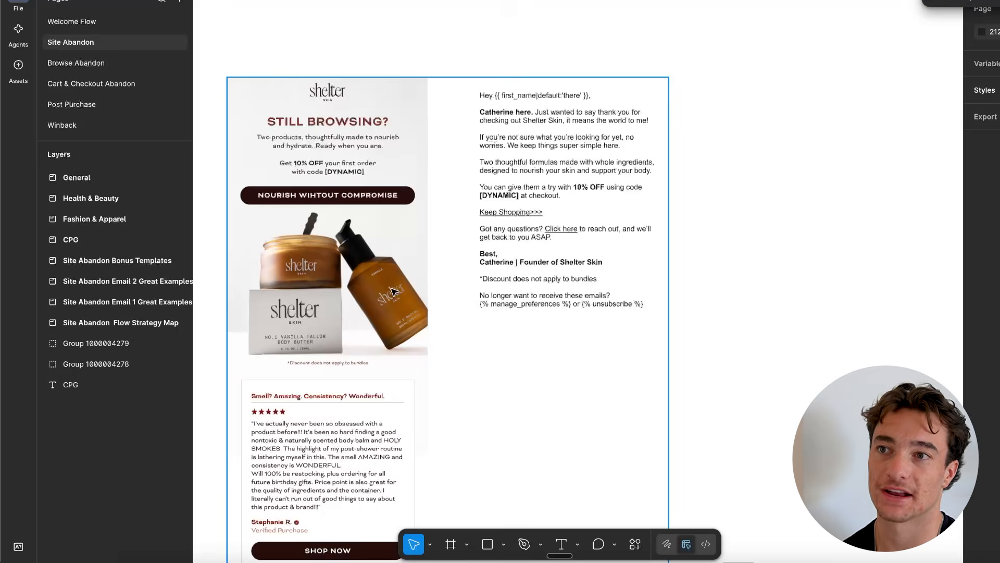
scroll(395, 292, "down", 3)
scroll(627, 217, "up", 5)
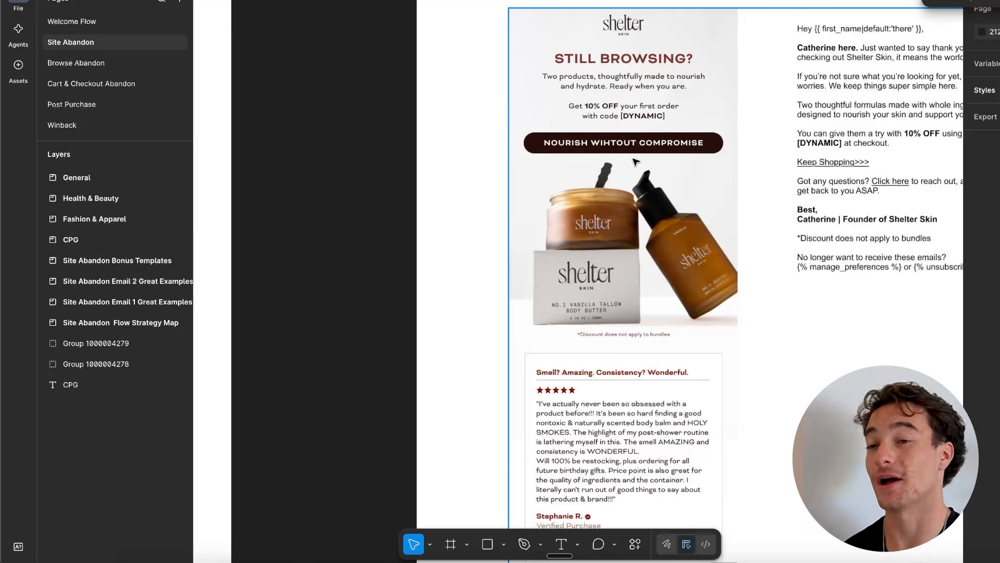
scroll(644, 166, "down", 2)
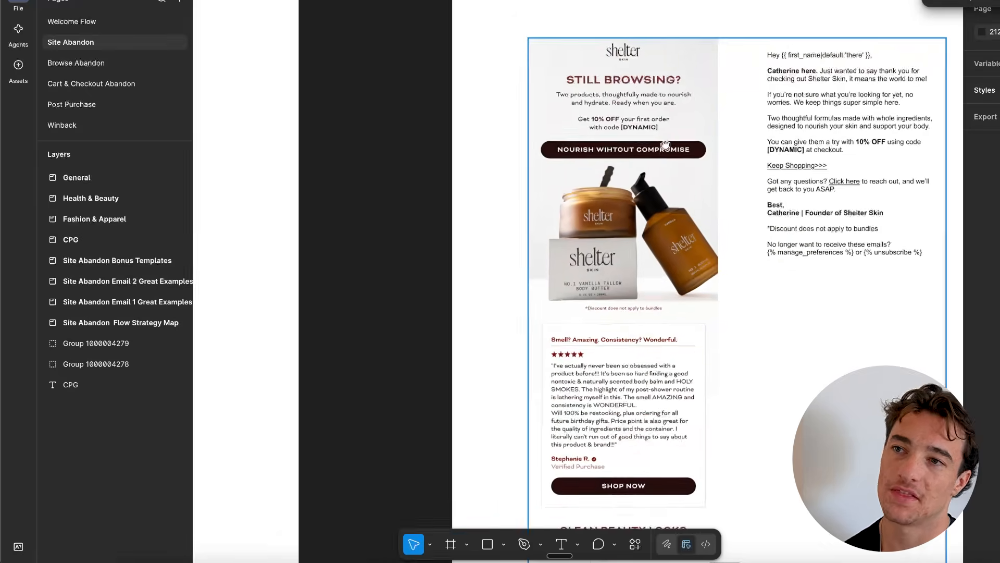
scroll(510, 98, "up", 2)
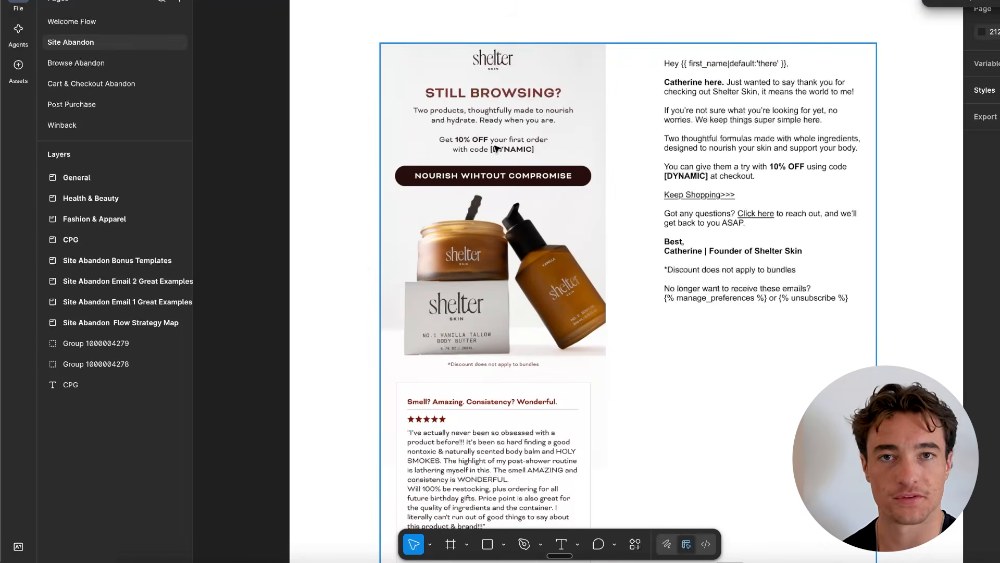
scroll(466, 171, "down", 5)
scroll(469, 272, "down", 2)
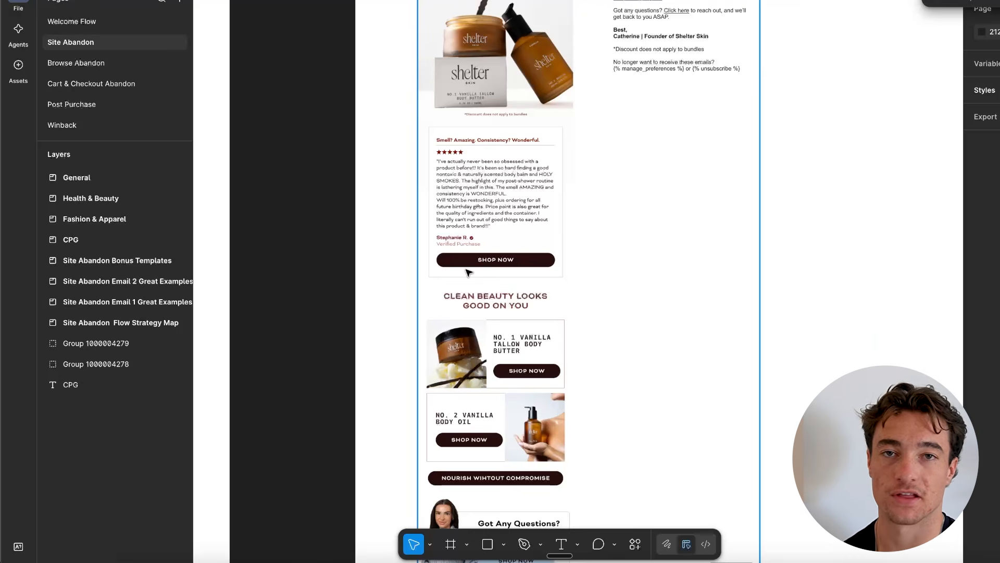
scroll(468, 272, "down", 4)
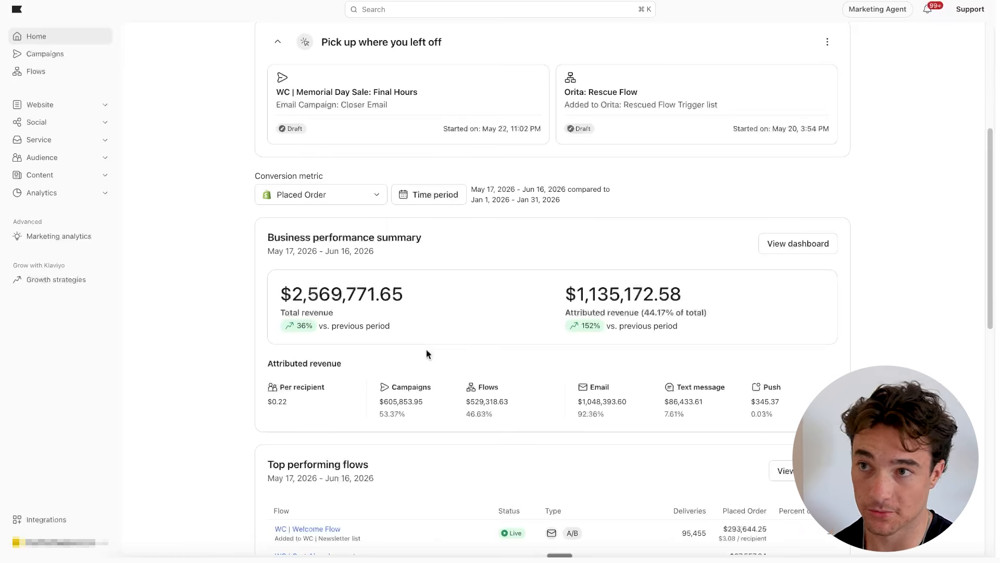
- In the Klaviyo home dashboard, check the reporting and comparison periods, and highlight the attributed and total revenue figures in the business performance summary
left_click(443, 199)
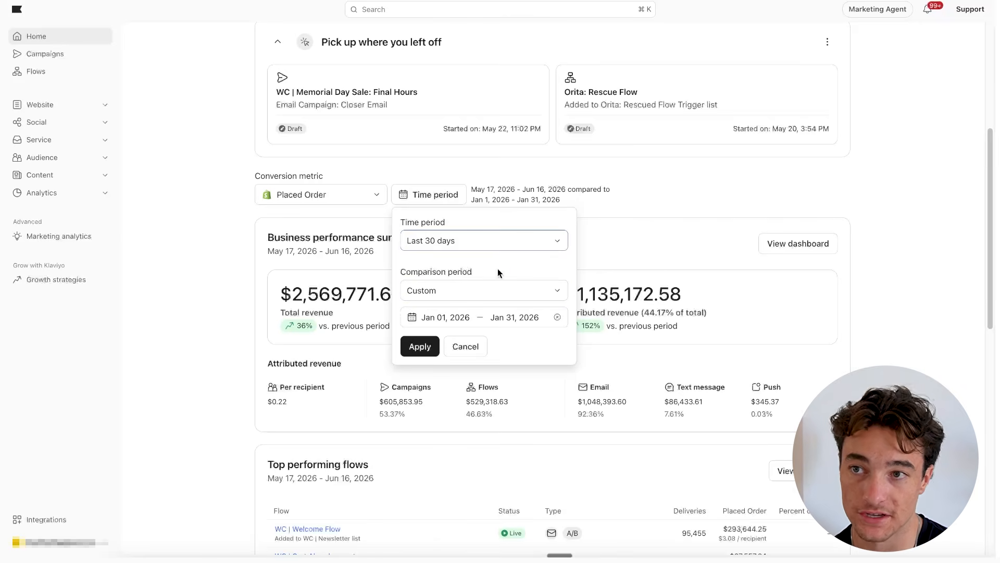
left_click(436, 200)
left_click_drag(702, 271, 776, 271)
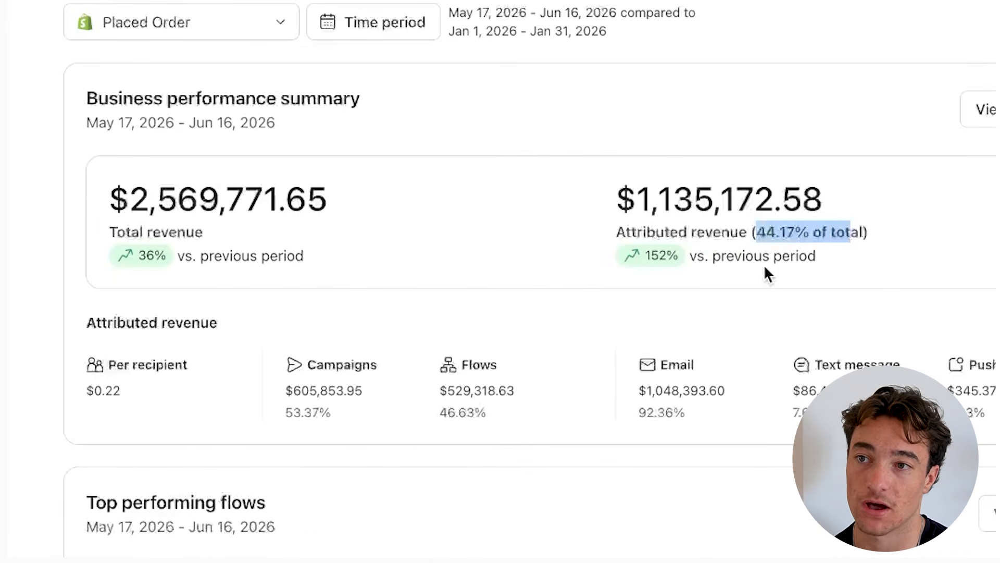
double_click(673, 249)
left_click_drag(154, 255, 129, 240)
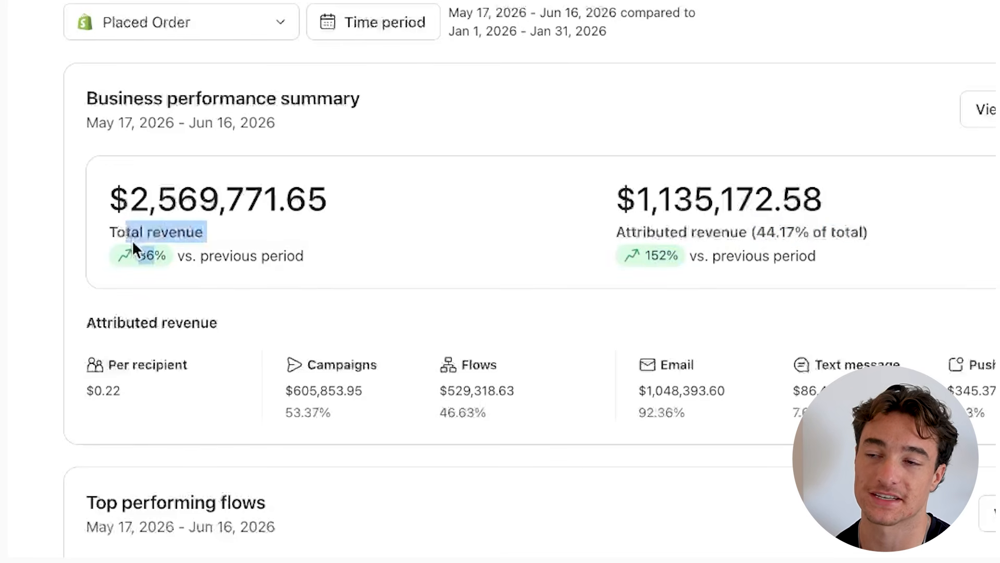
- Highlight the Flows attributed revenue and its percentage share in the business performance summary
left_click_drag(501, 426, 433, 351)
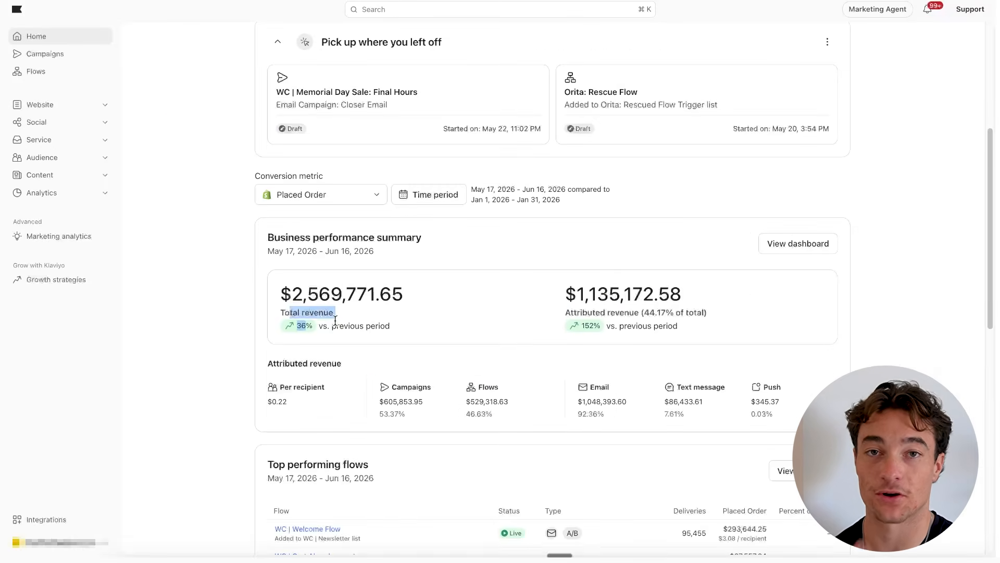
left_click_drag(500, 425, 463, 376)
left_click(494, 418)
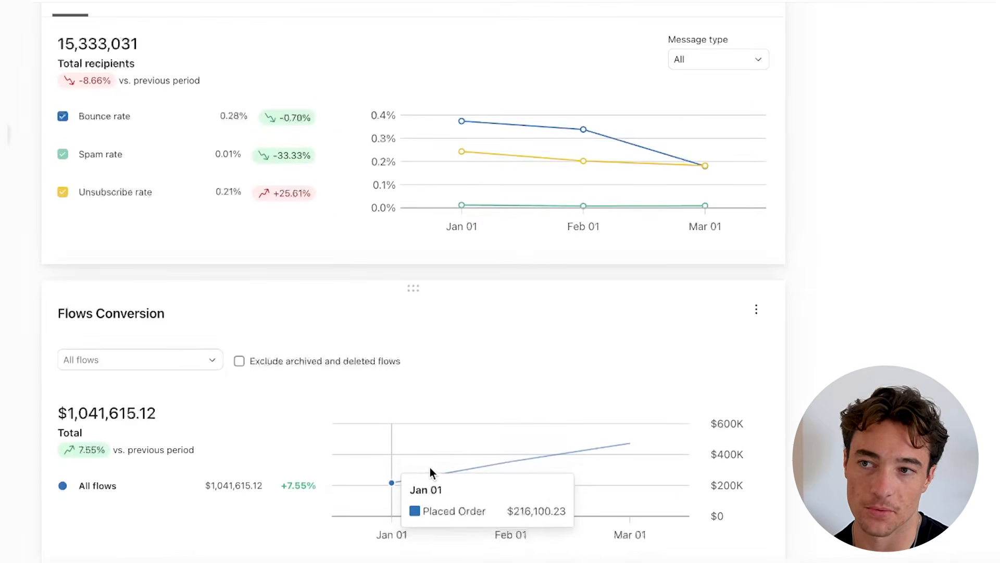
- Check the Jan 01 Placed Order value on the Flows Conversion chart in the analytics report
scroll(383, 465, "down", 1)
scroll(430, 469, "up", 1)
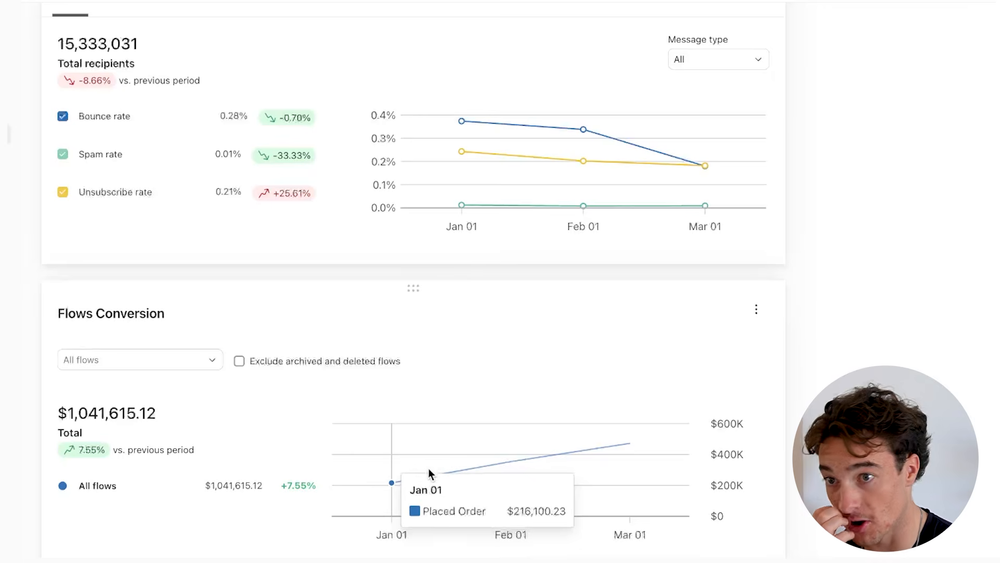
scroll(384, 464, "down", 1)
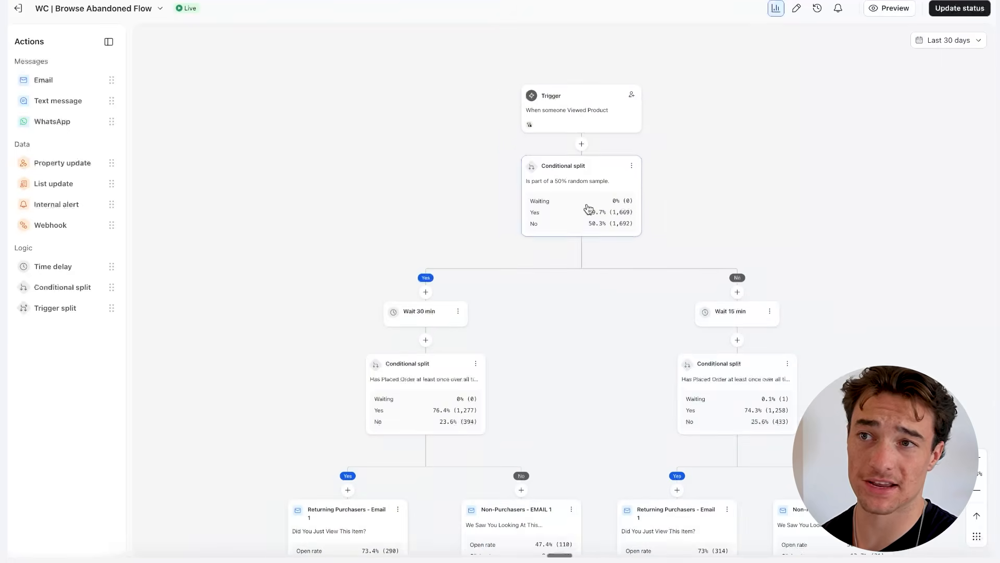
- Examine the WC | Browse Abandoned Flow's Viewed Product trigger, 50% random sample split, 30 and 15 minute waits, and purchase-history splits
scroll(589, 210, "up", 5)
scroll(585, 230, "down", 3)
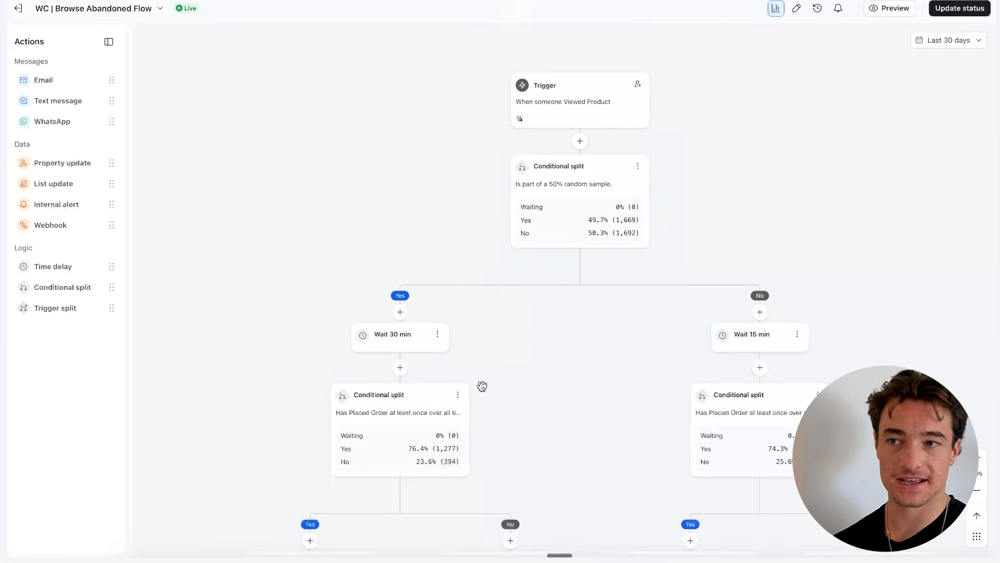
scroll(475, 382, "down", 3)
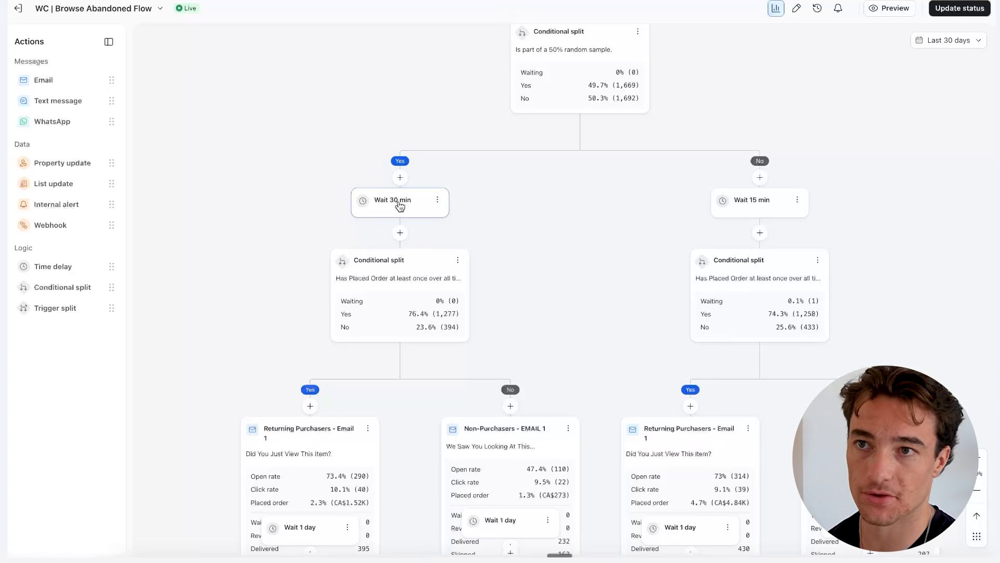
scroll(703, 289, "down", 3)
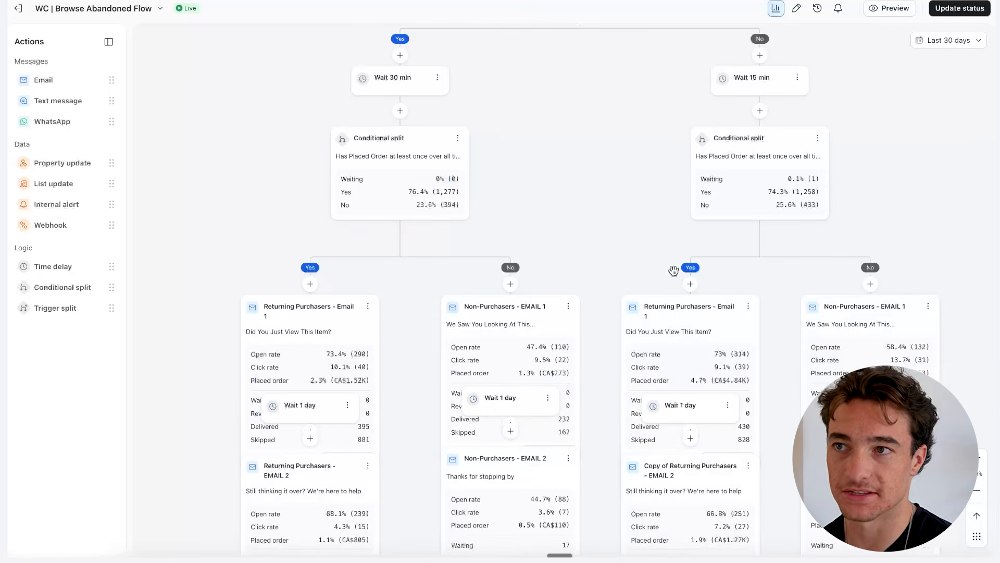
scroll(536, 248, "up", 5)
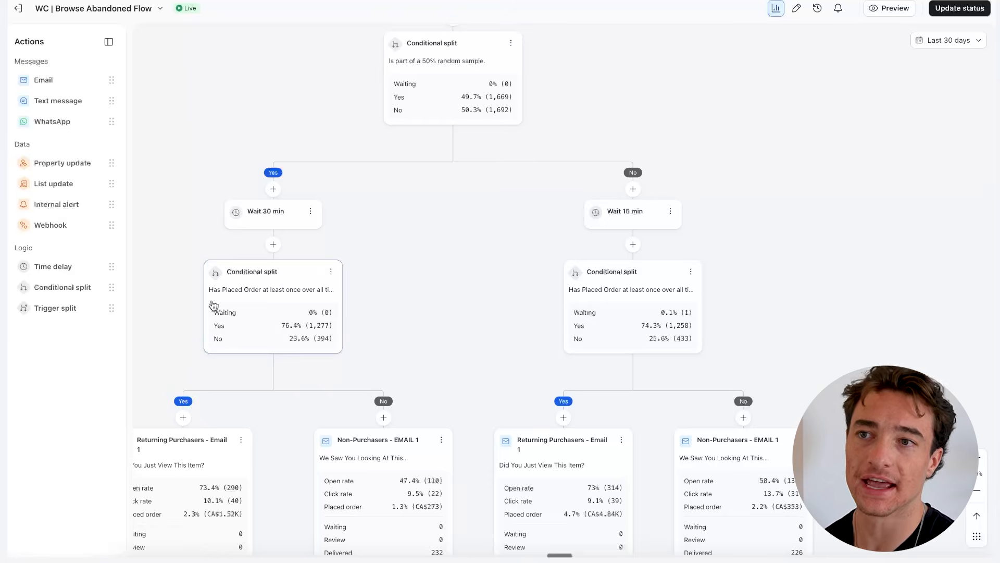
scroll(384, 342, "left", 2)
scroll(522, 337, "down", 3)
scroll(523, 337, "up", 2)
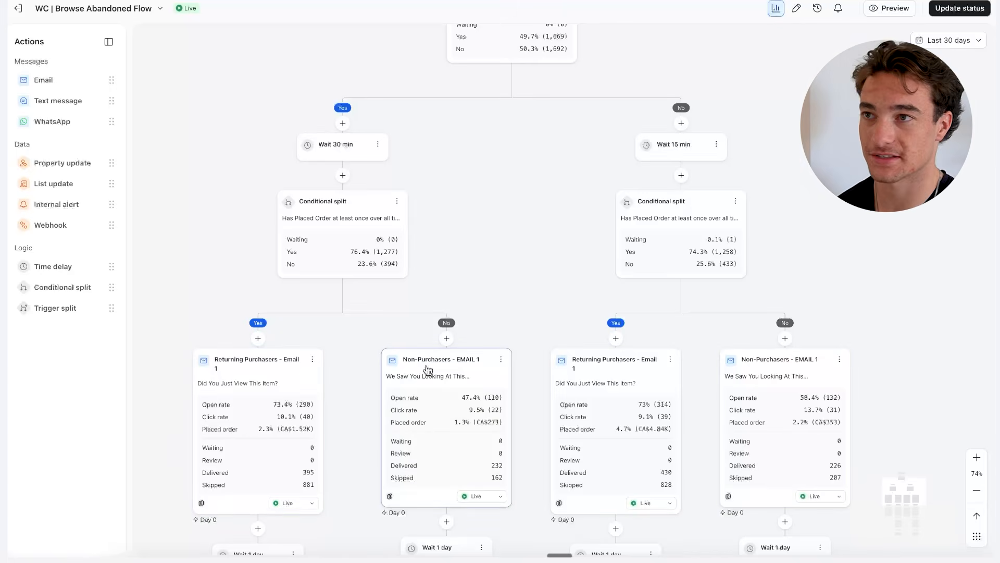
- Compare the first and second email results of returning purchasers and non-purchasers across both test branches
scroll(376, 360, "down", 3)
scroll(462, 315, "right", 3)
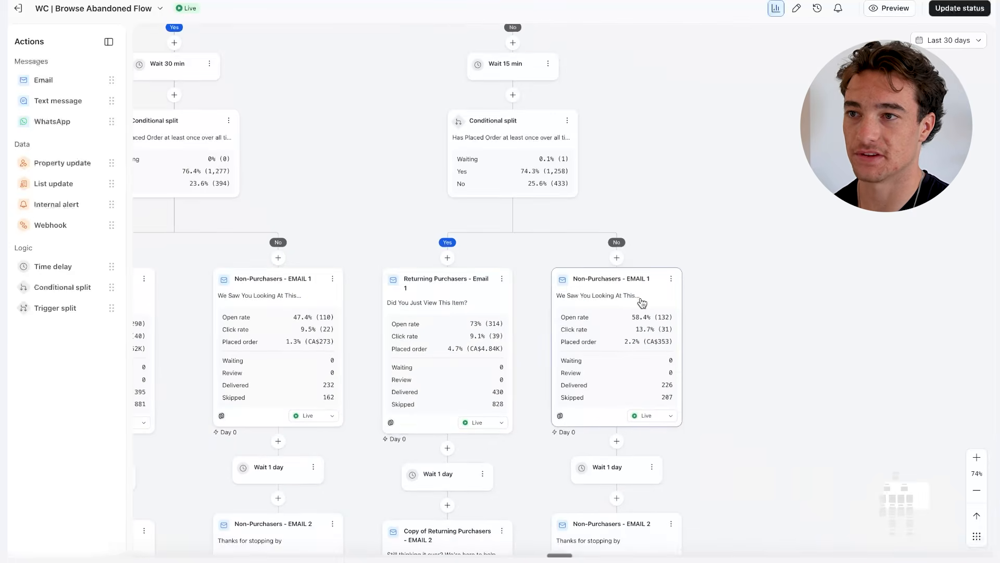
left_click_drag(526, 384, 509, 266)
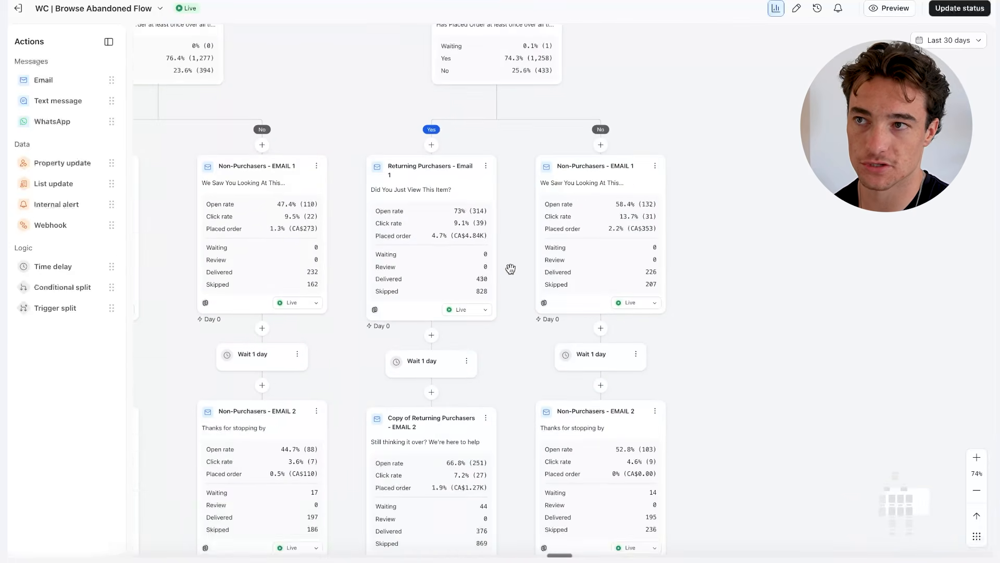
scroll(465, 255, "right", 3)
scroll(404, 301, "down", 3)
left_click(977, 457)
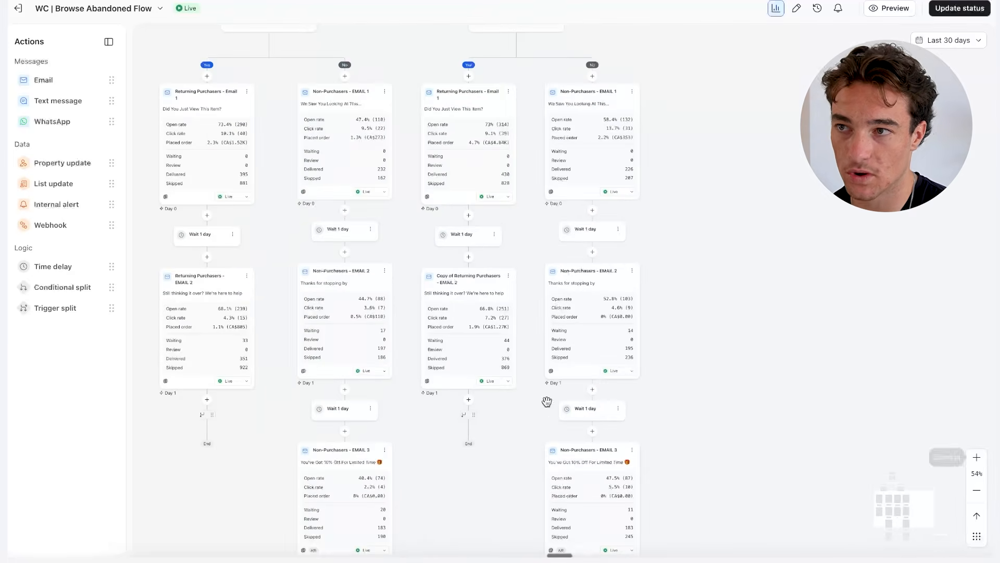
left_click(977, 457)
- Review the non-purchaser branches down to the 10% off Email 3 and the last reminder Email 4
left_click_drag(829, 291, 923, 157)
scroll(502, 389, "up", 3)
scroll(594, 400, "down", 2)
scroll(581, 411, "right", 3)
scroll(597, 420, "down", 2)
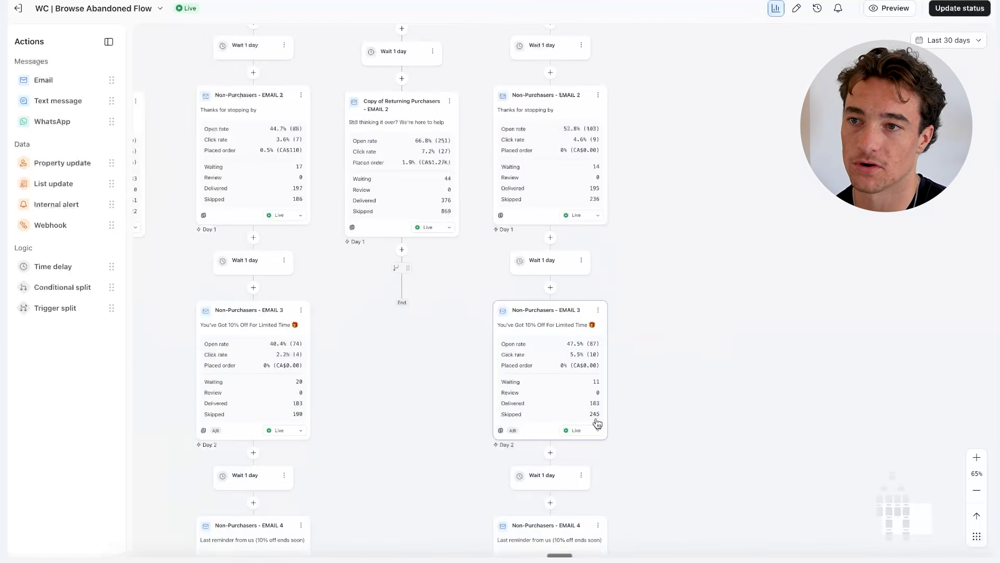
scroll(659, 409, "down", 2)
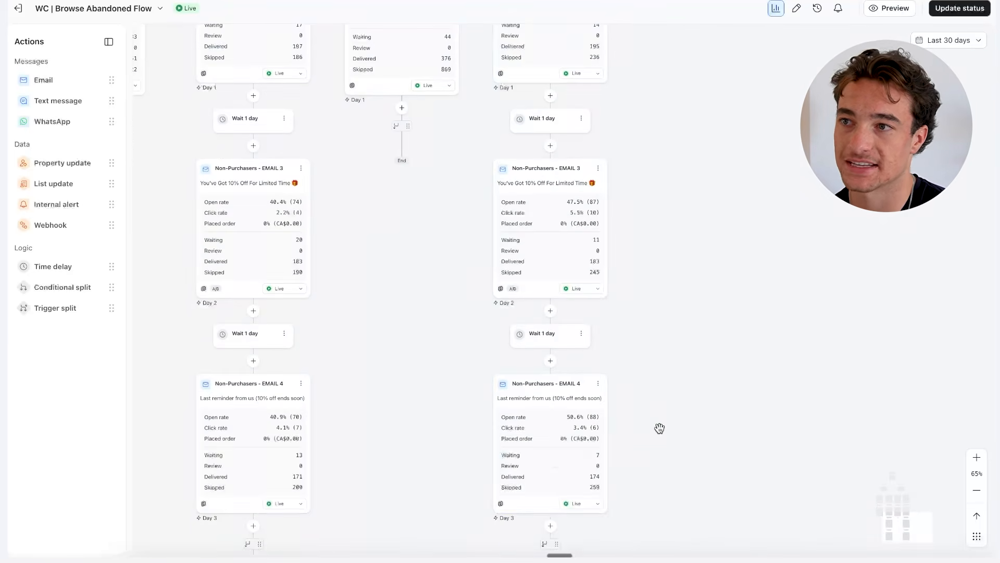
scroll(680, 463, "up", 3)
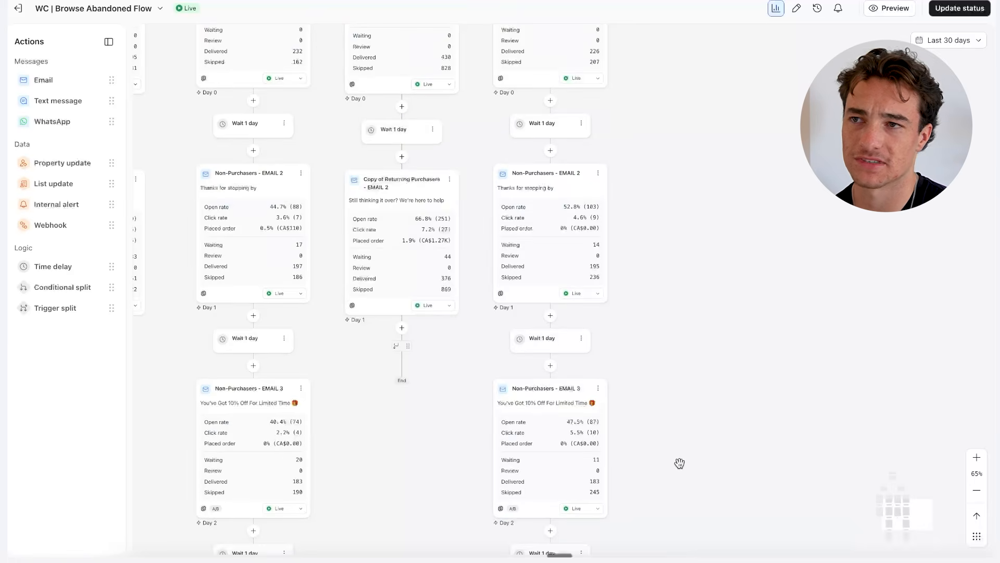
scroll(688, 439, "up", 6)
left_click_drag(596, 270, 470, 256)
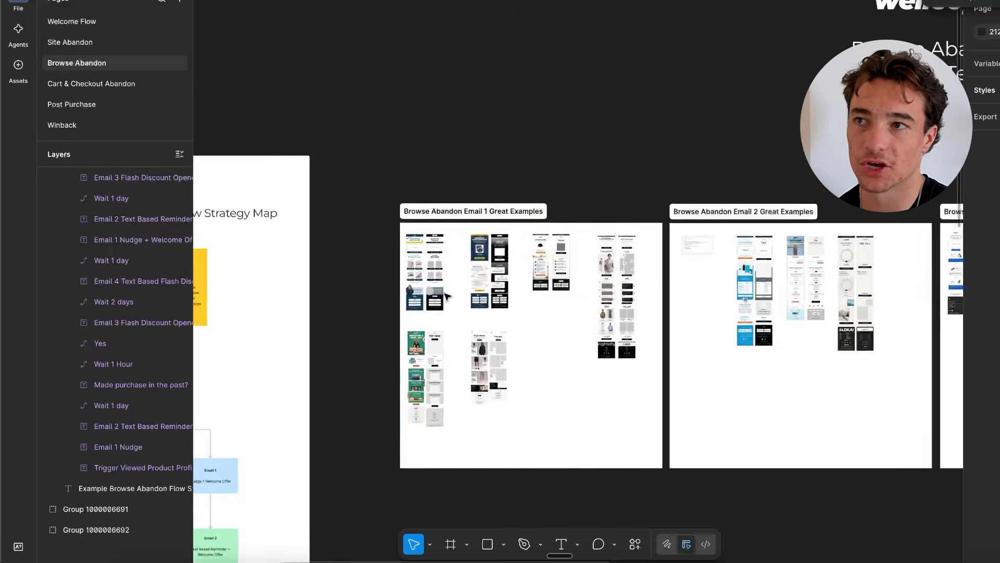
- In the Figma Browse Abandon page, examine the Yappy "Did Something Catch Your Eye?" Email 1 example beside its blank template
scroll(419, 164, "up", 5)
scroll(420, 165, "up", 5)
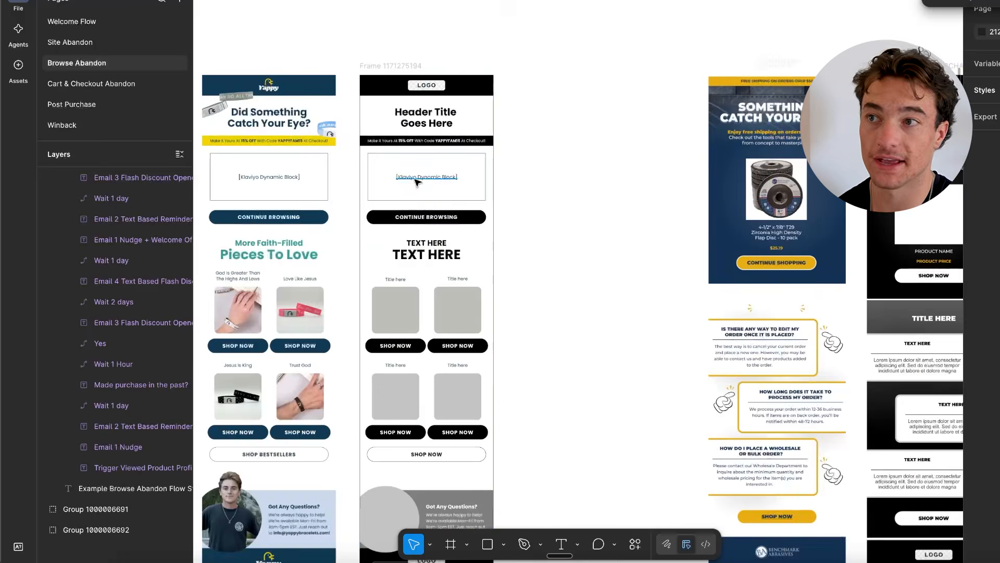
scroll(427, 130, "left", 3)
scroll(386, 117, "up", 3)
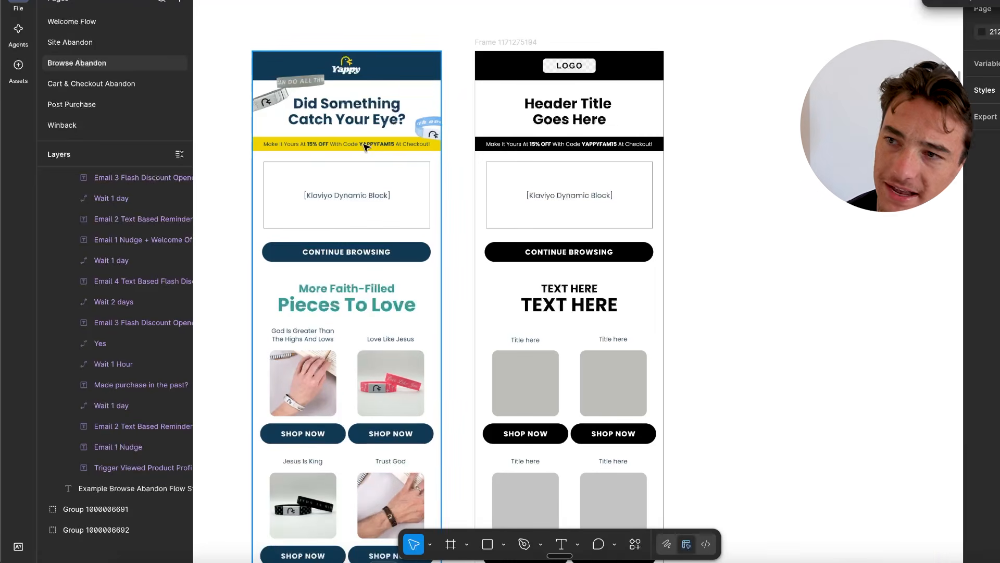
scroll(448, 150, "down", 2)
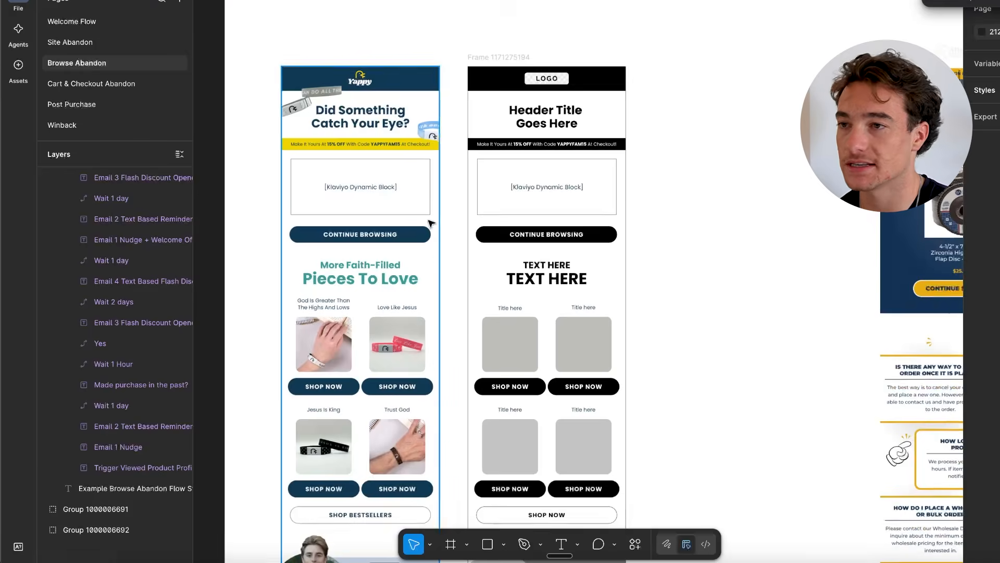
scroll(436, 275, "down", 5)
scroll(383, 301, "down", 2)
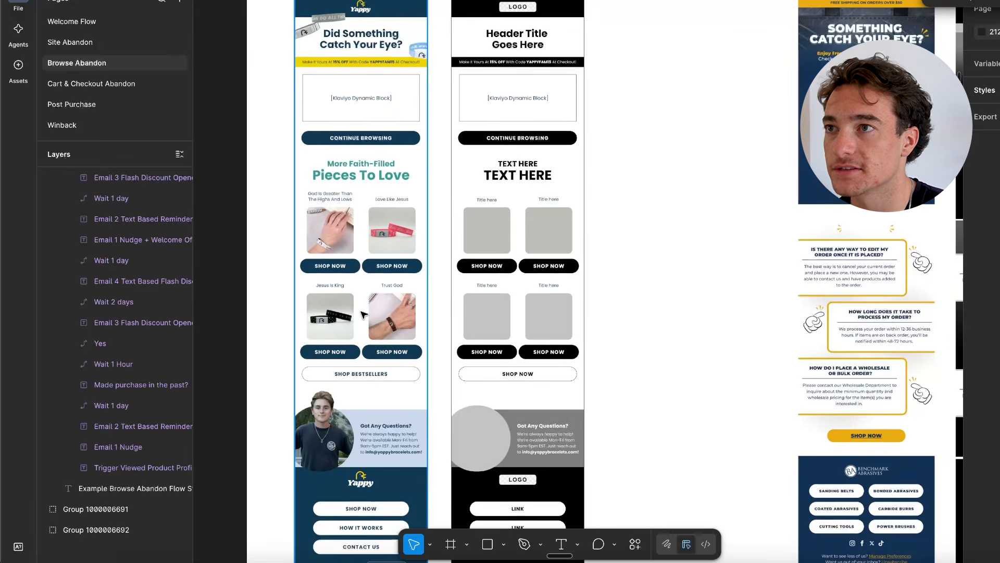
- Find the Browse Abandon Email 2 examples and read the text-based Yappy founder email with its 15% OFF code
scroll(277, 166, "up", 10)
scroll(468, 172, "left", 10)
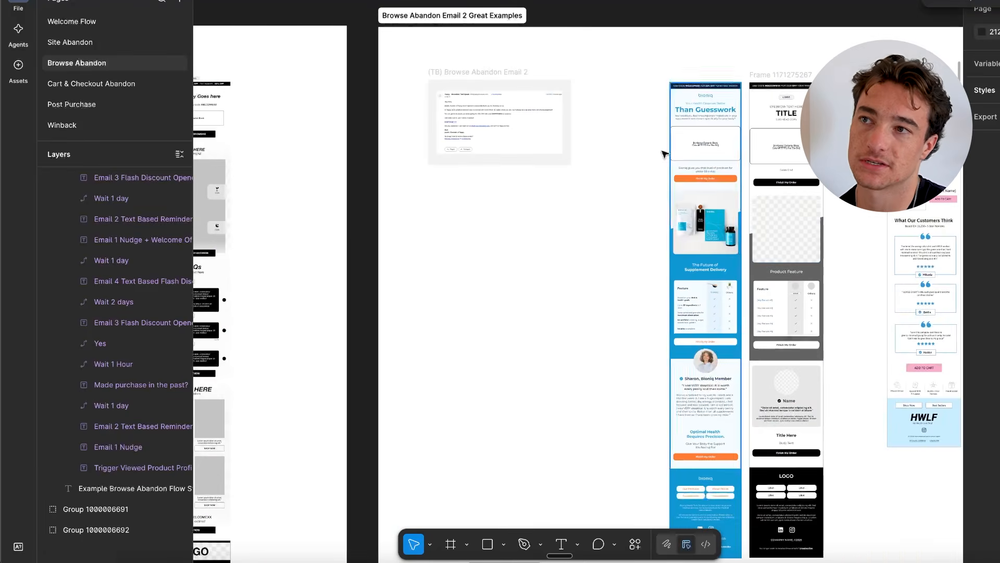
scroll(458, 138, "up", 8)
scroll(391, 177, "up", 2)
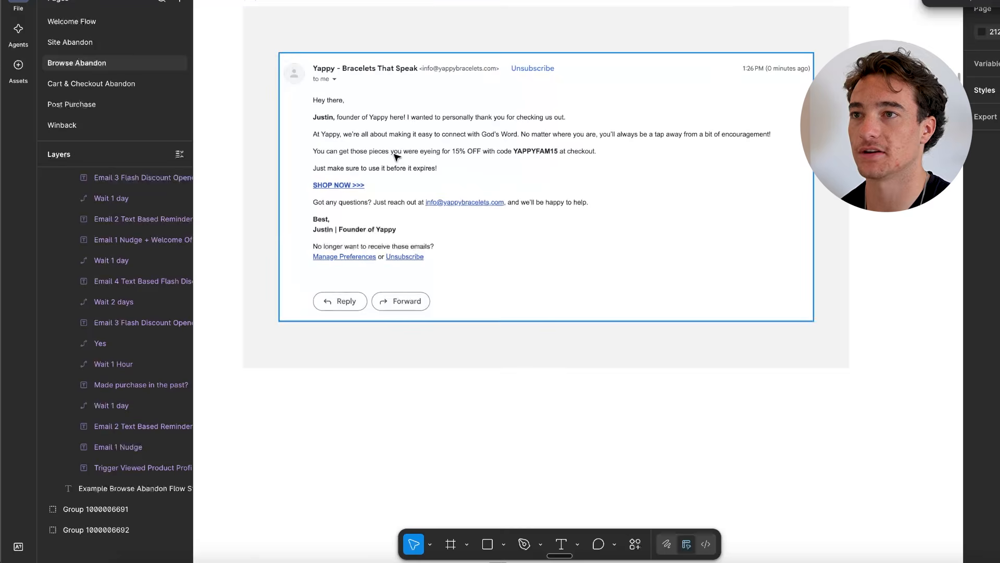
scroll(396, 157, "up", 2)
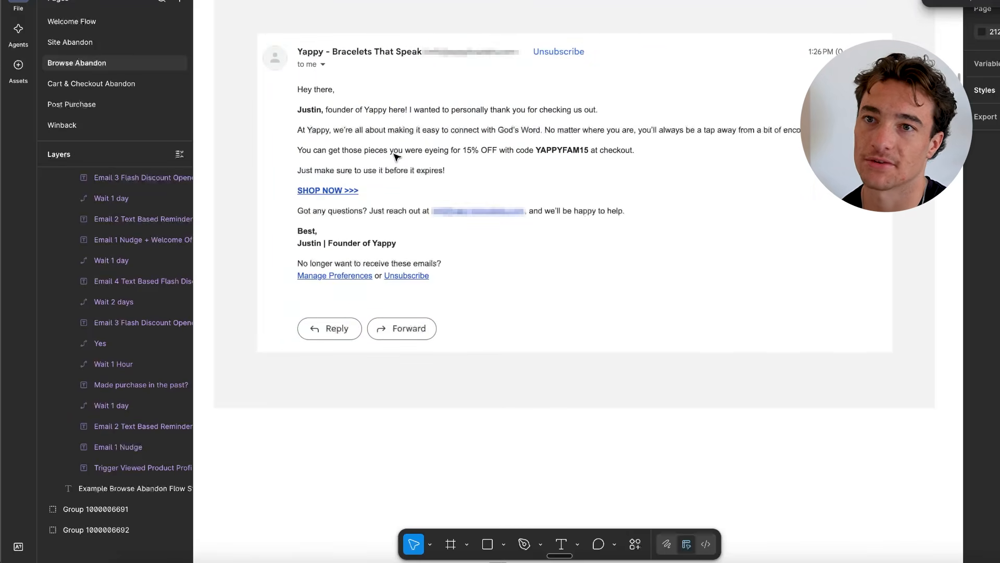
- Examine The Black Stuff's "Buy One Get One Free" email and its text-based Browse Abandon Email 4
scroll(396, 156, "down", 10)
scroll(336, 170, "up", 5)
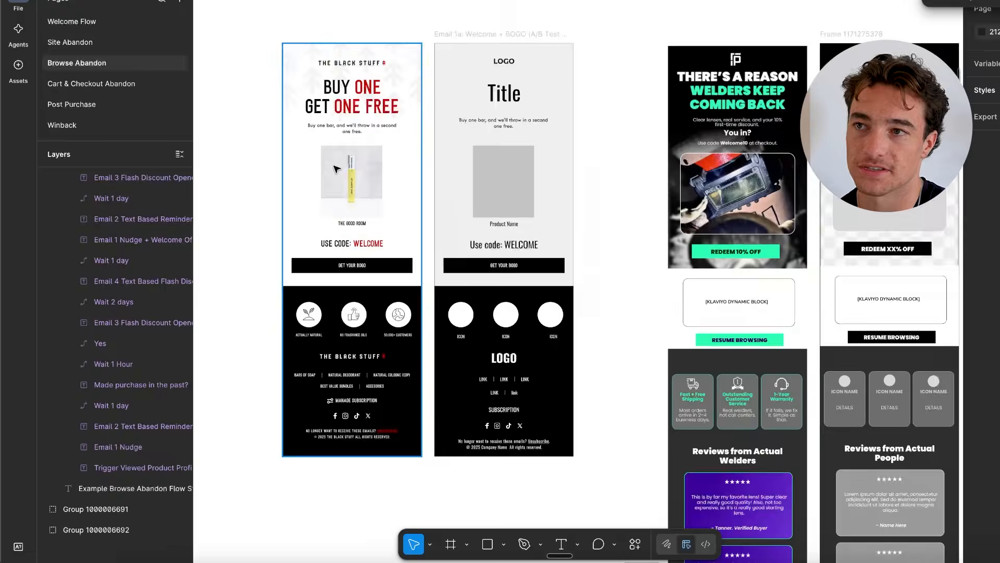
scroll(336, 170, "up", 2)
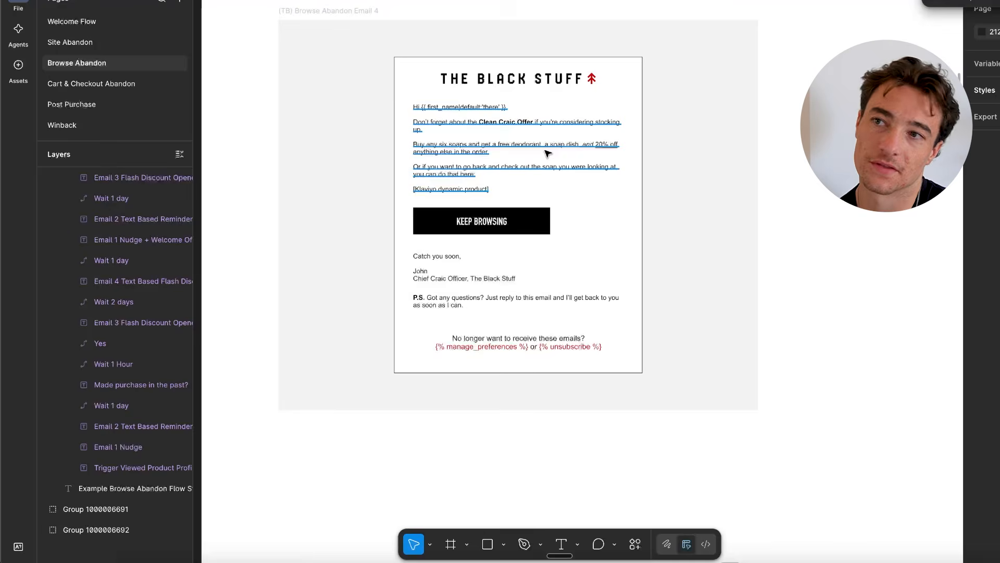
scroll(590, 138, "up", 1)
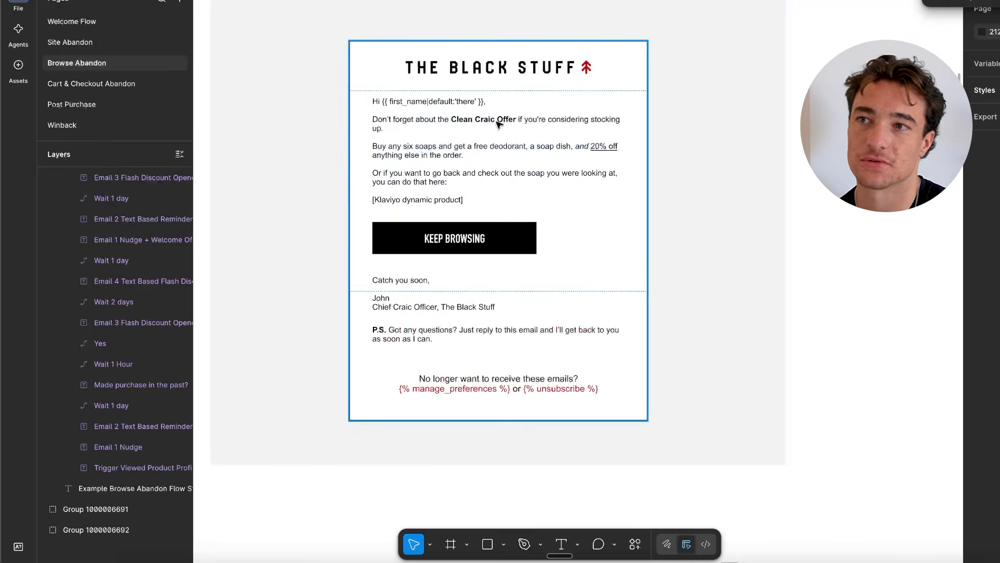
scroll(615, 156, "down", 10)
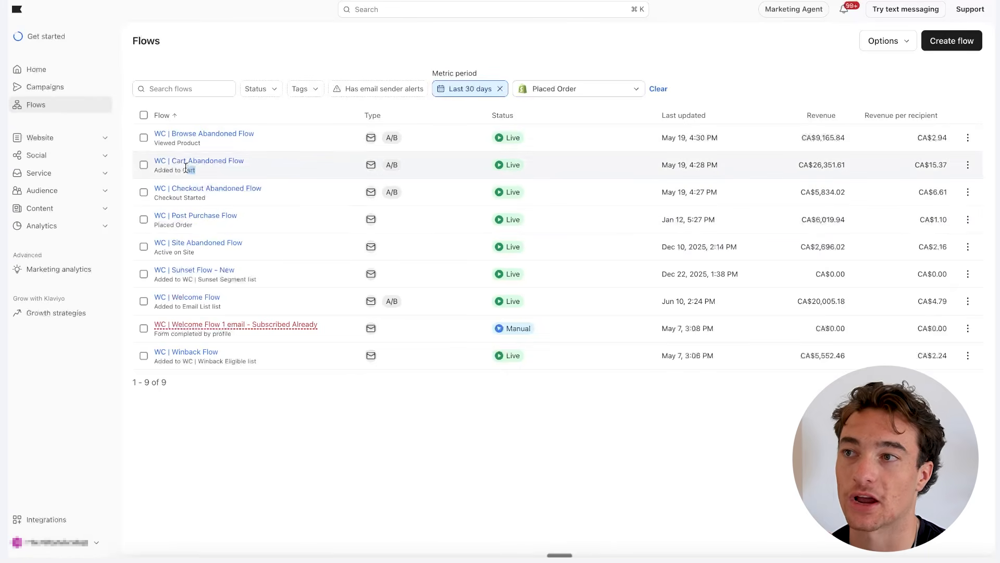
- In the Klaviyo flows list, highlight the Cart Abandoned and Checkout Abandoned flows and their Added to Cart and Checkout Started triggers
left_click_drag(218, 174, 150, 164)
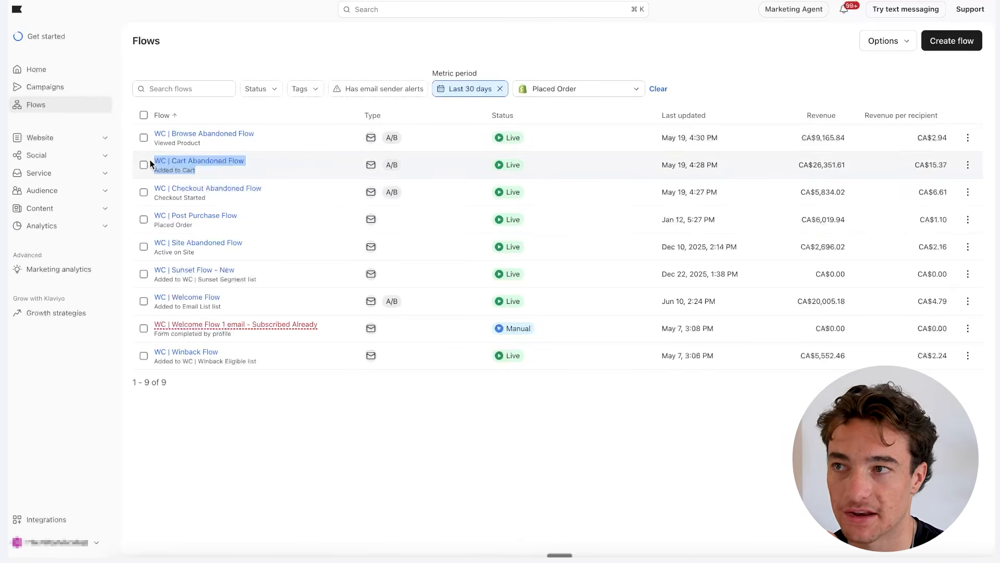
left_click_drag(263, 200, 148, 183)
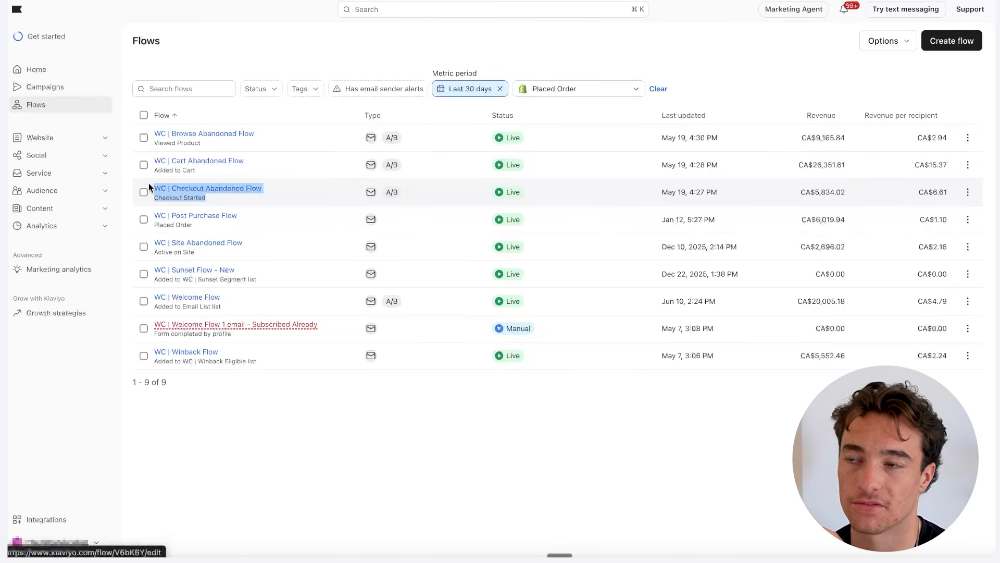
double_click(195, 199)
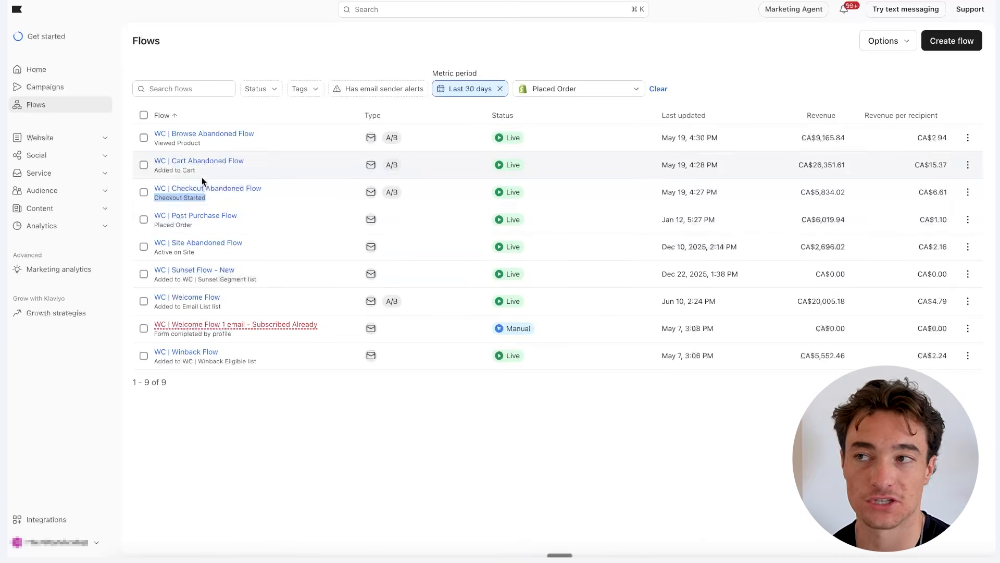
left_click_drag(196, 171, 177, 170)
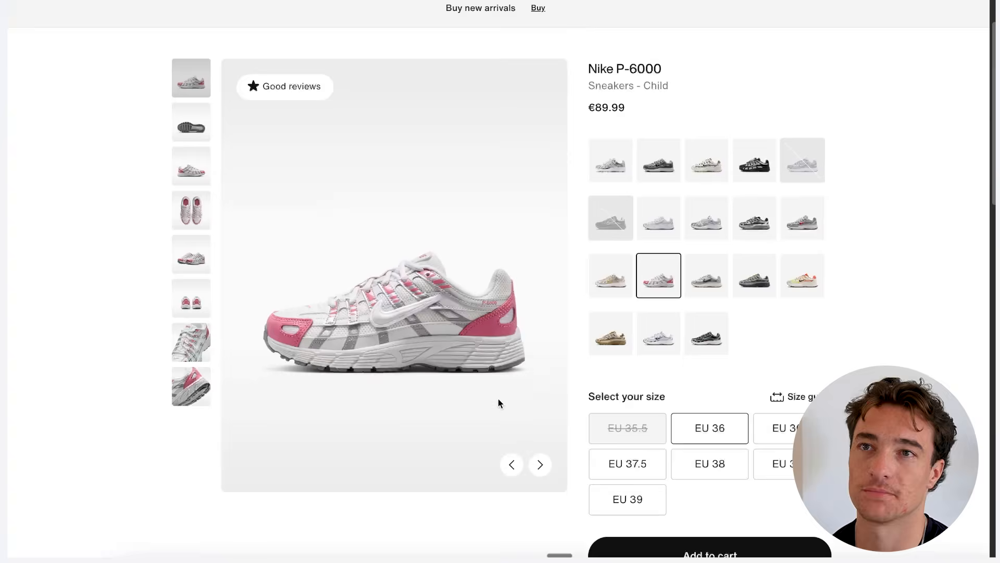
- On the Nike product page, look over the P-6000 sneakers and add the EU 36 pair to the cart
scroll(498, 357, "down", 5)
scroll(498, 357, "up", 6)
scroll(458, 340, "down", 2)
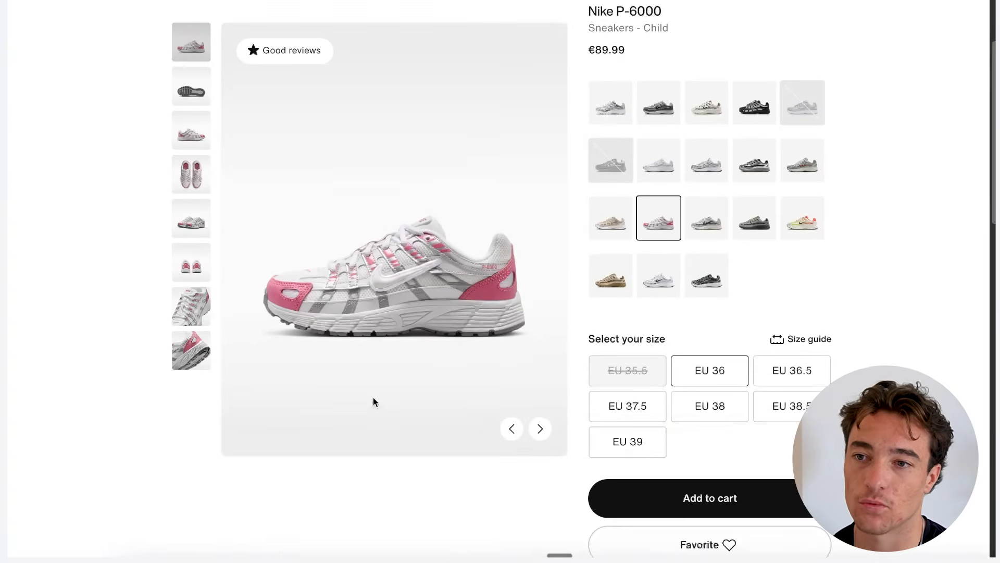
left_click(724, 499)
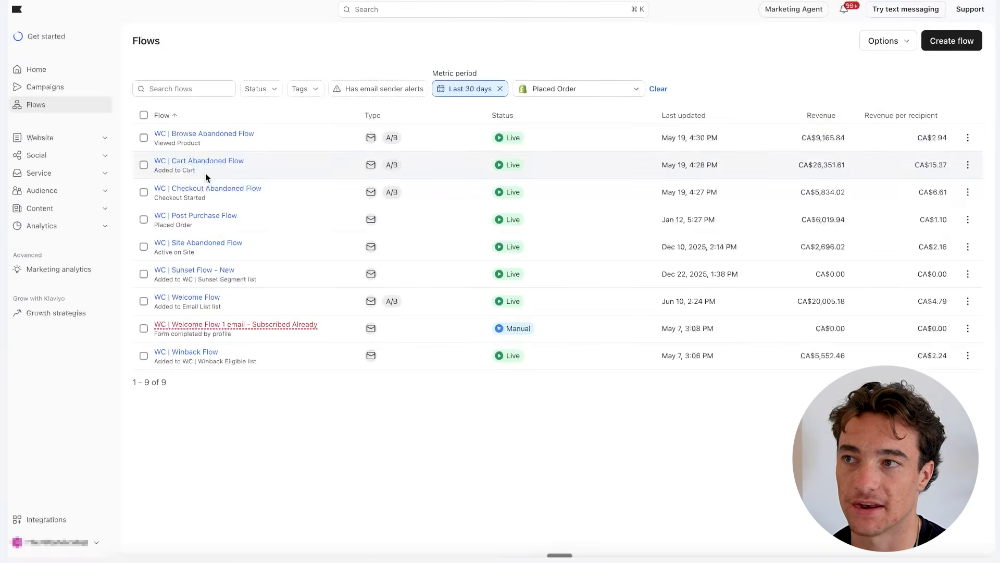
- Highlight the Checkout Abandoned Flow's Checkout Started trigger in Klaviyo, and return to the top of the Nike product page
left_click_drag(226, 207, 169, 203)
left_click(160, 197)
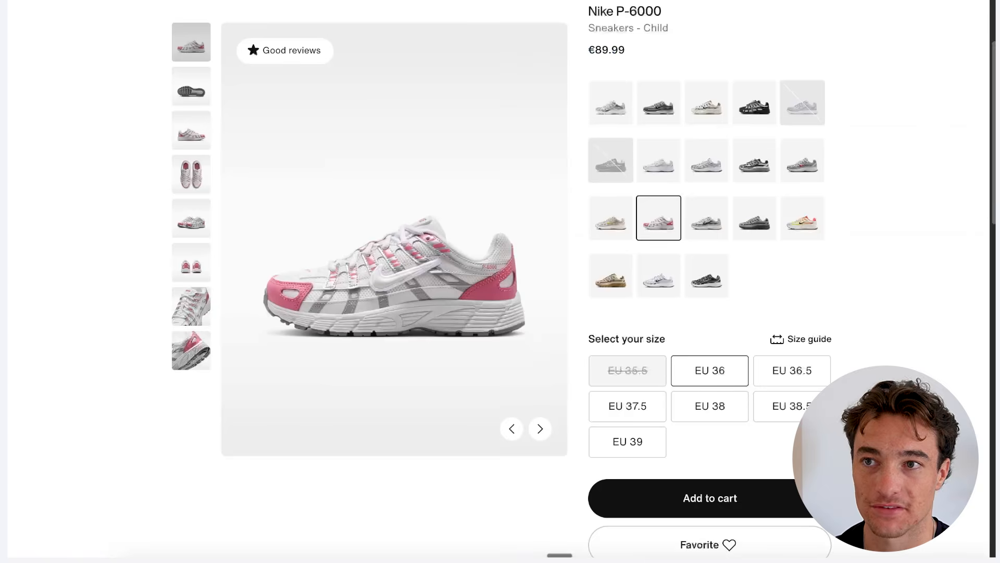
scroll(829, 151, "up", 3)
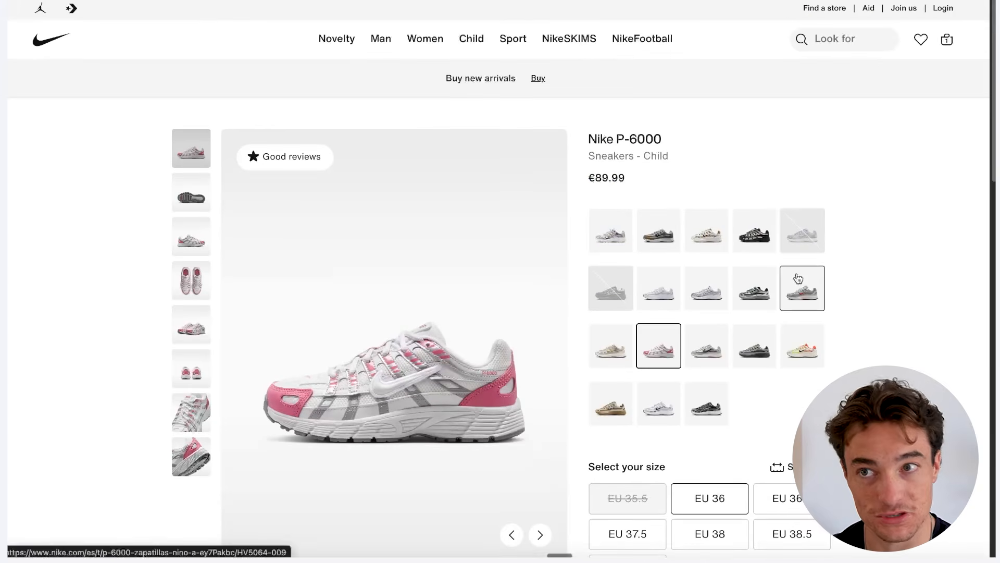
- On the Nike product page, add another EU 36 pair of P-6000 sneakers to the cart and proceed to guest checkout
scroll(683, 424, "down", 8)
left_click(731, 209)
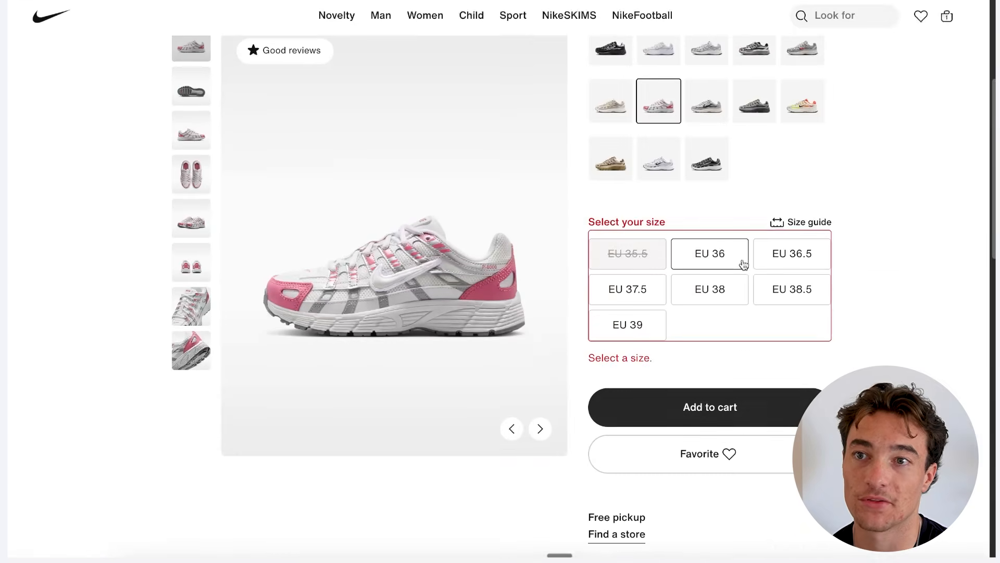
left_click(731, 264)
left_click(691, 382)
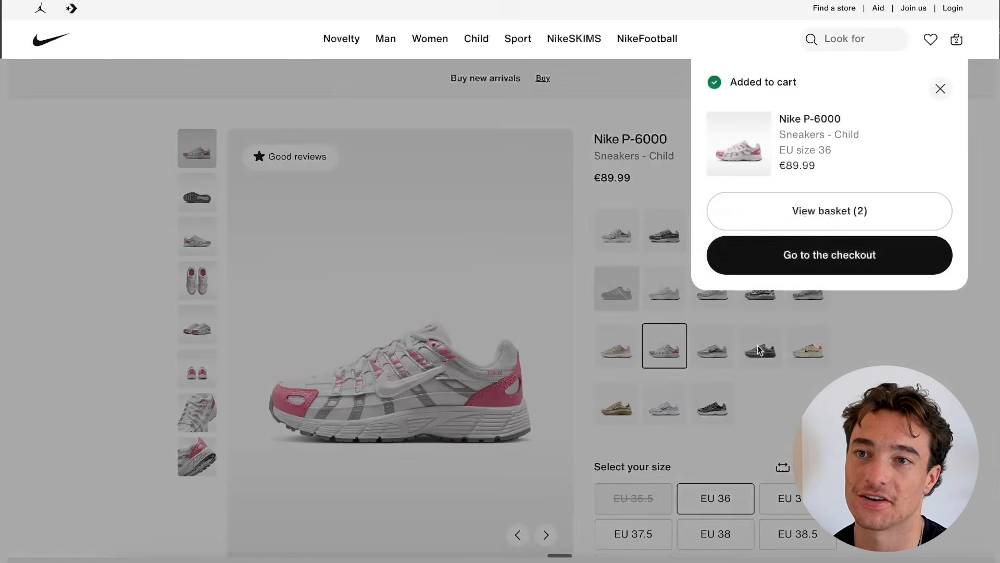
left_click(832, 260)
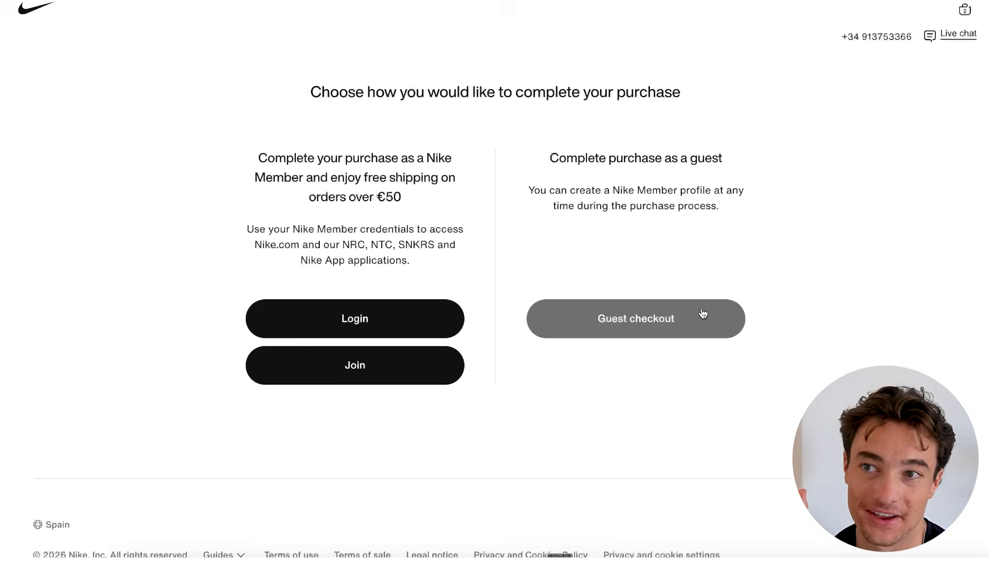
left_click(704, 314)
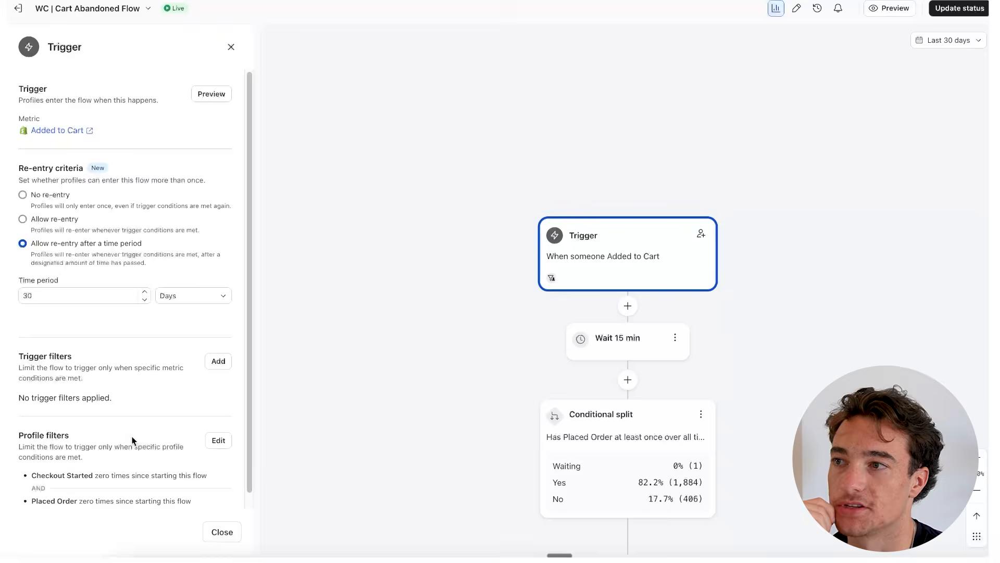
- In Klaviyo, highlight the profile filters in the trigger settings of the Cart Abandoned Flow and the Checkout Abandoned Flow
scroll(130, 439, "down", 1)
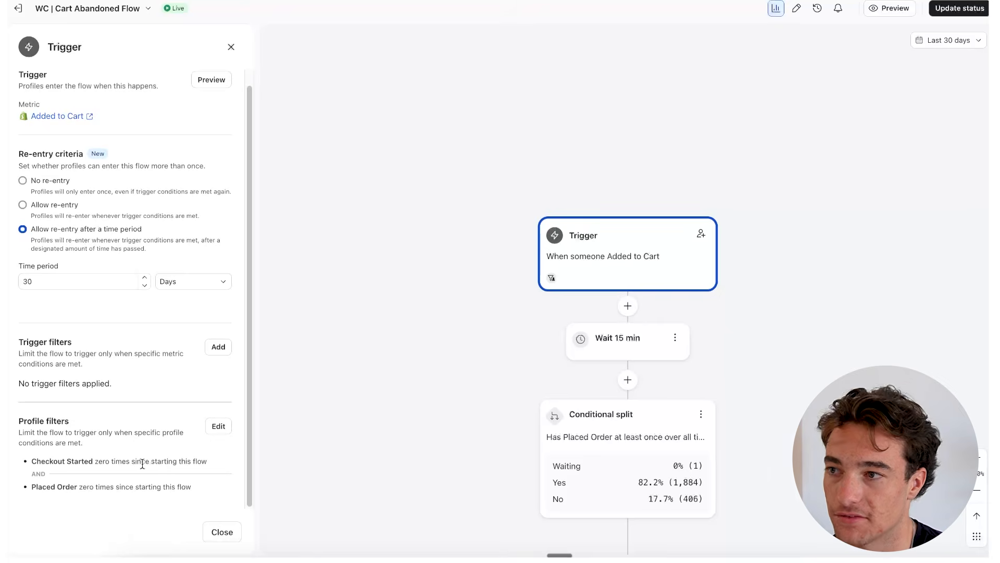
left_click_drag(214, 461, 28, 463)
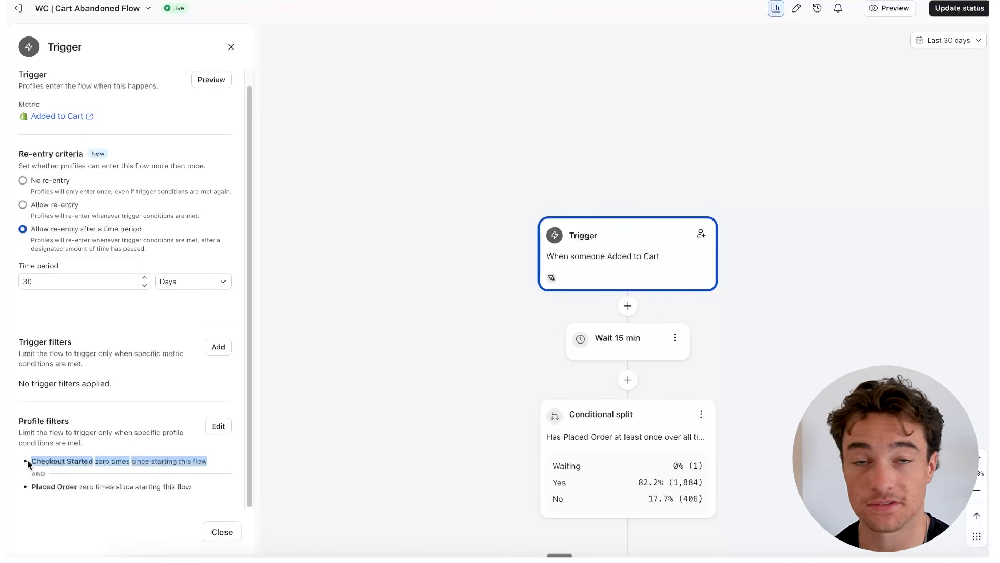
left_click_drag(194, 491, 20, 491)
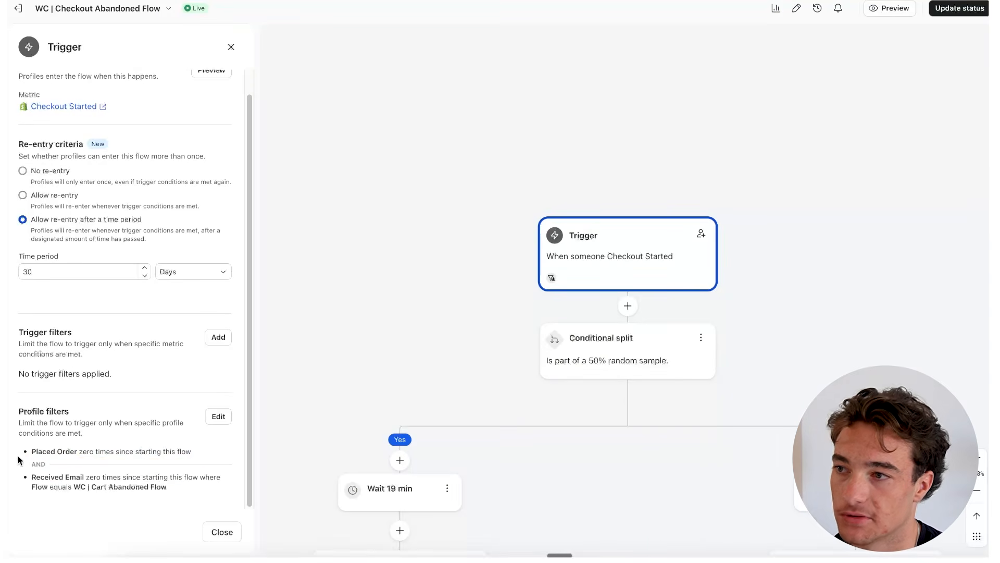
left_click_drag(18, 460, 23, 452)
left_click_drag(190, 489, 21, 484)
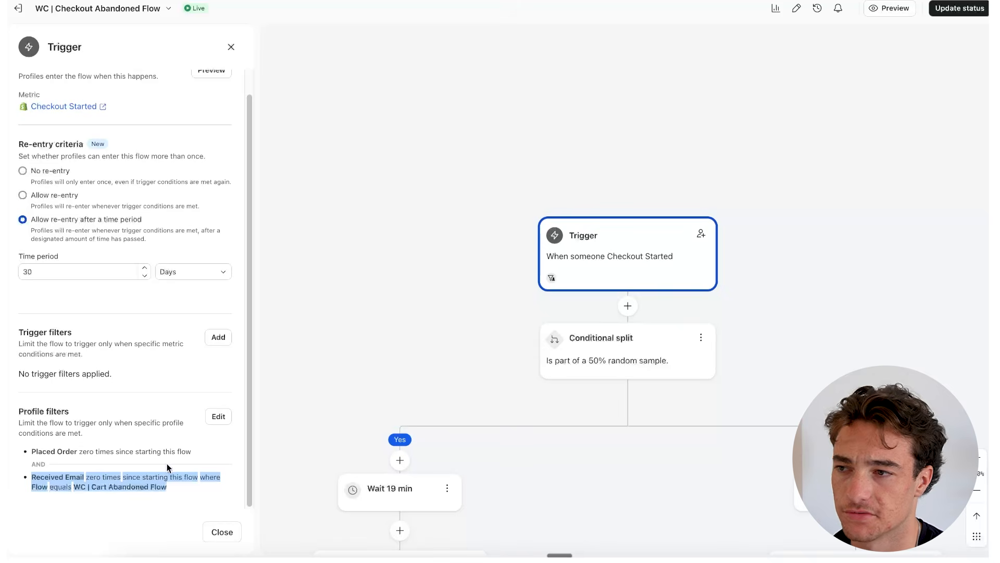
- Examine the Checkout Abandoned Flow's wait times, conditional splits, and repeat-purchaser and non-purchaser email branches with their results
scroll(279, 516, "down", 8)
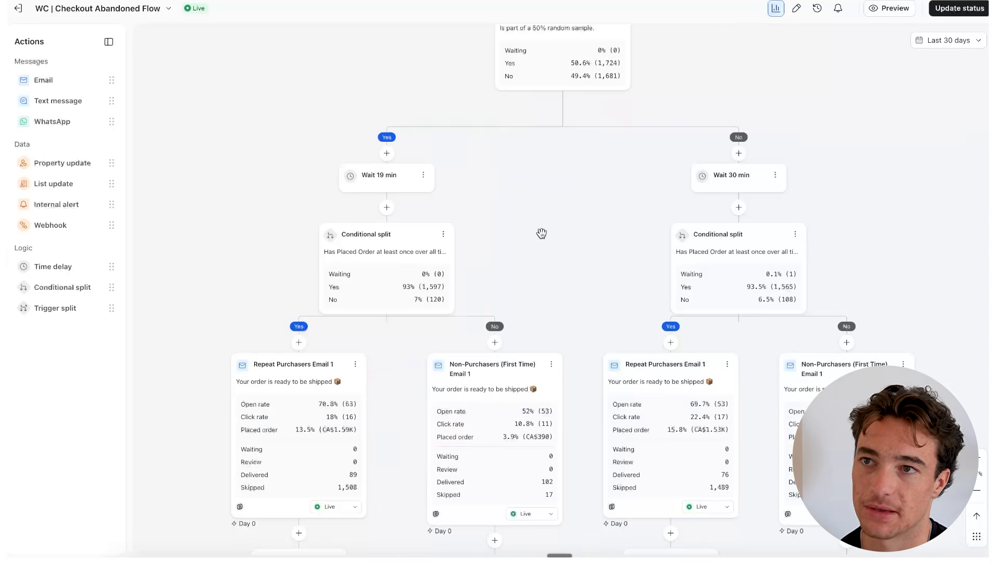
scroll(542, 233, "up", 2)
scroll(565, 266, "down", 6)
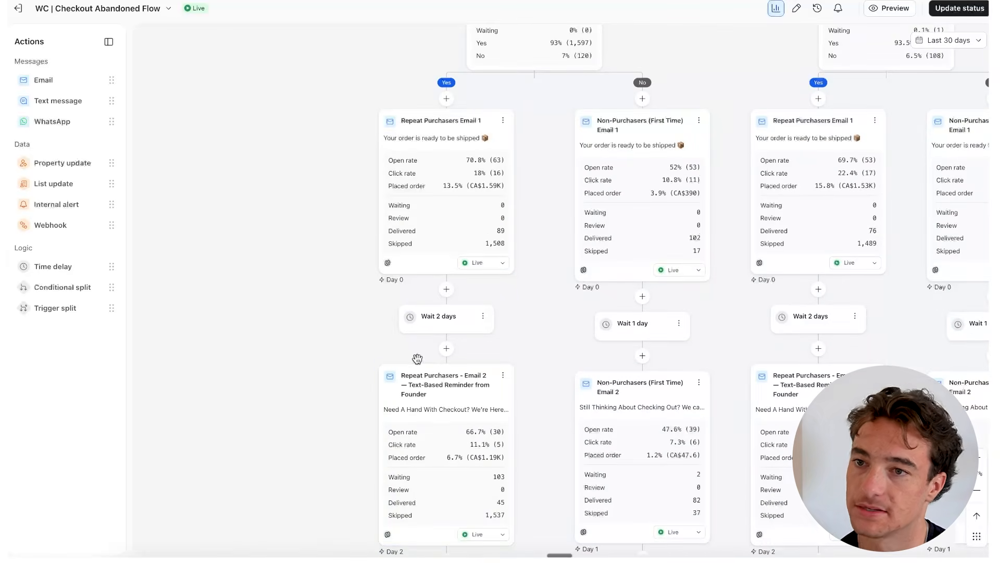
scroll(643, 362, "down", 6)
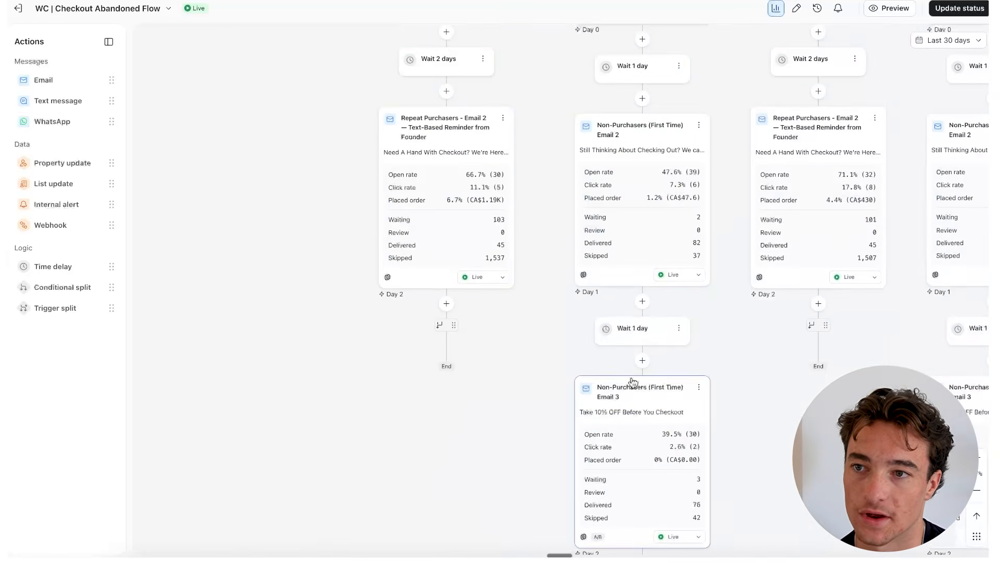
scroll(644, 349, "down", 4)
scroll(672, 188, "down", 2)
scroll(670, 261, "up", 6)
scroll(670, 318, "up", 5)
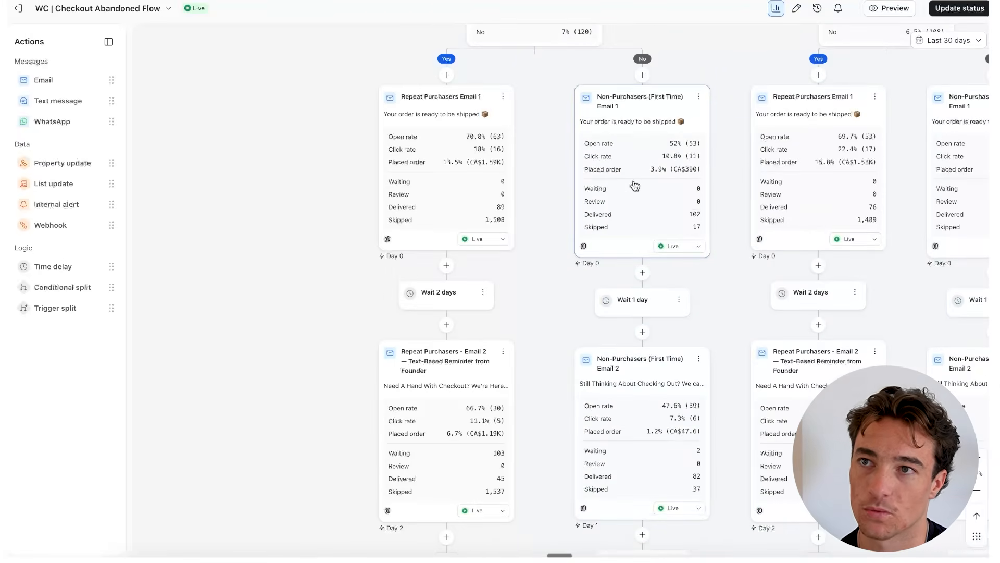
scroll(564, 259, "up", 1)
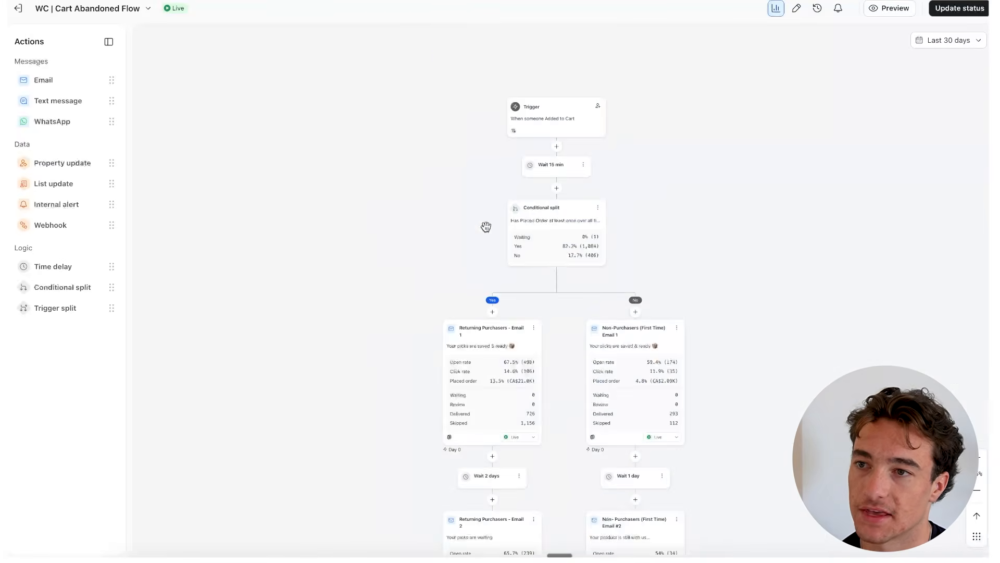
- Review the Cart Abandoned Flow's returning-purchaser and non-purchaser branches from the trigger to the last email
scroll(563, 270, "down", 9)
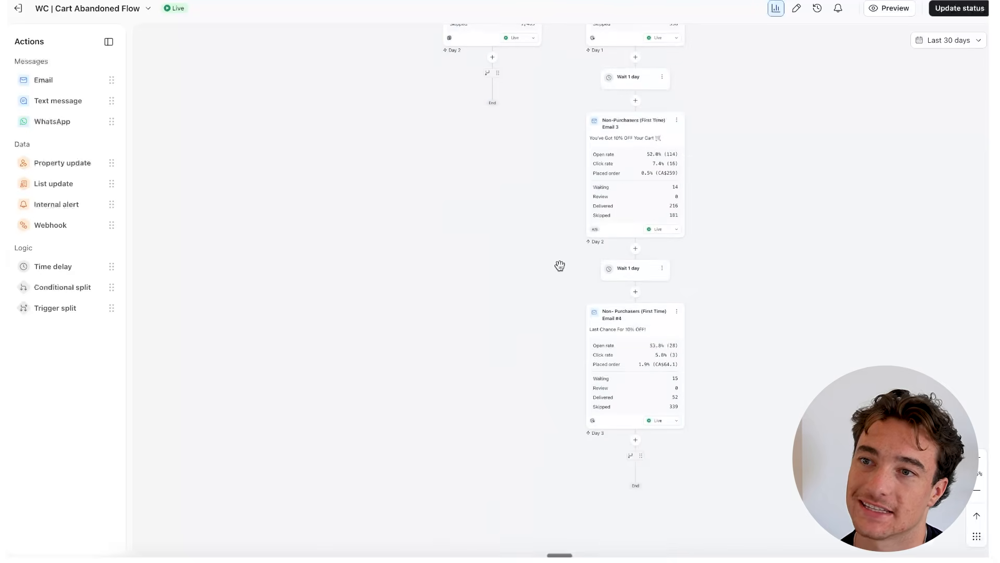
scroll(759, 264, "up", 8)
scroll(759, 261, "up", 2)
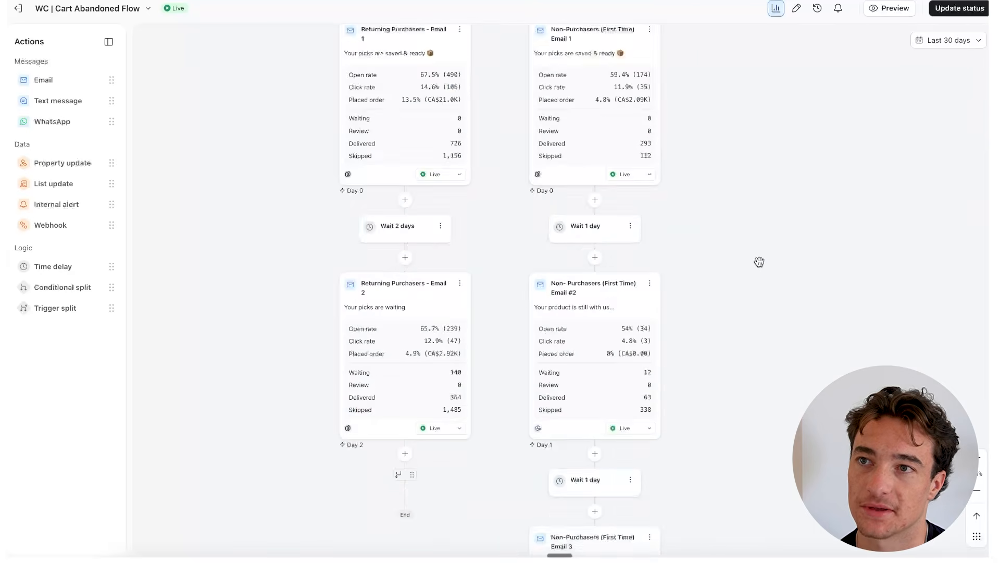
scroll(758, 260, "down", 4)
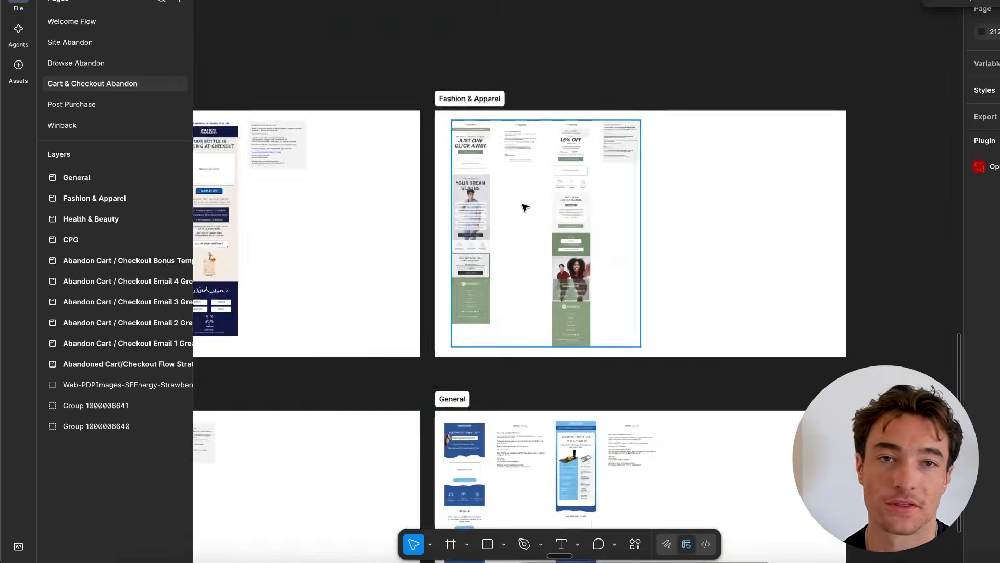
- In Figma, examine the header, free shipping banner and Klaviyo Dynamic Block of Mediclo's "Just One Click Away" email under Fashion & Apparel
scroll(446, 168, "up", 4)
scroll(447, 168, "down", 3)
scroll(468, 212, "up", 4)
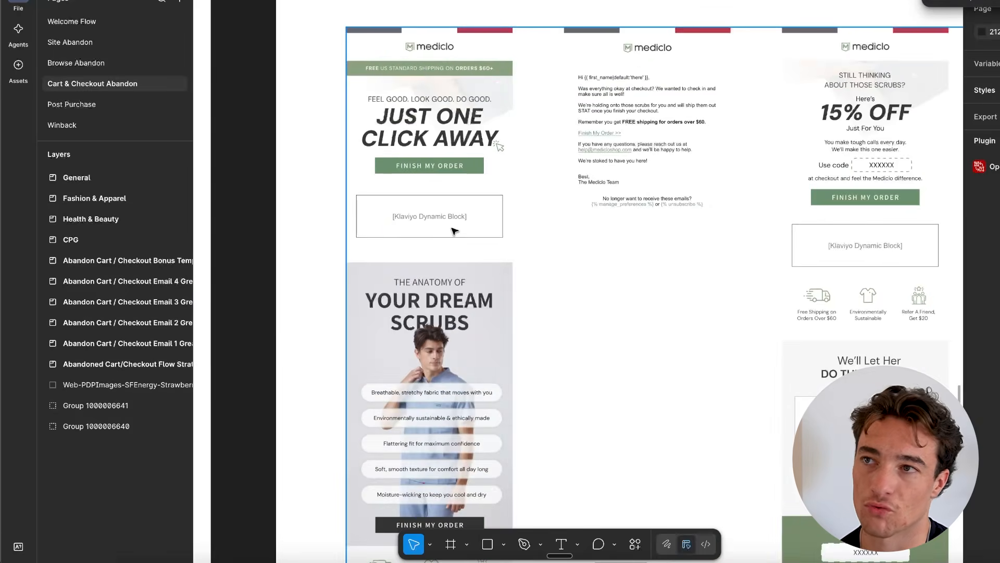
scroll(437, 135, "down", 1)
scroll(436, 135, "up", 2)
scroll(433, 158, "down", 2)
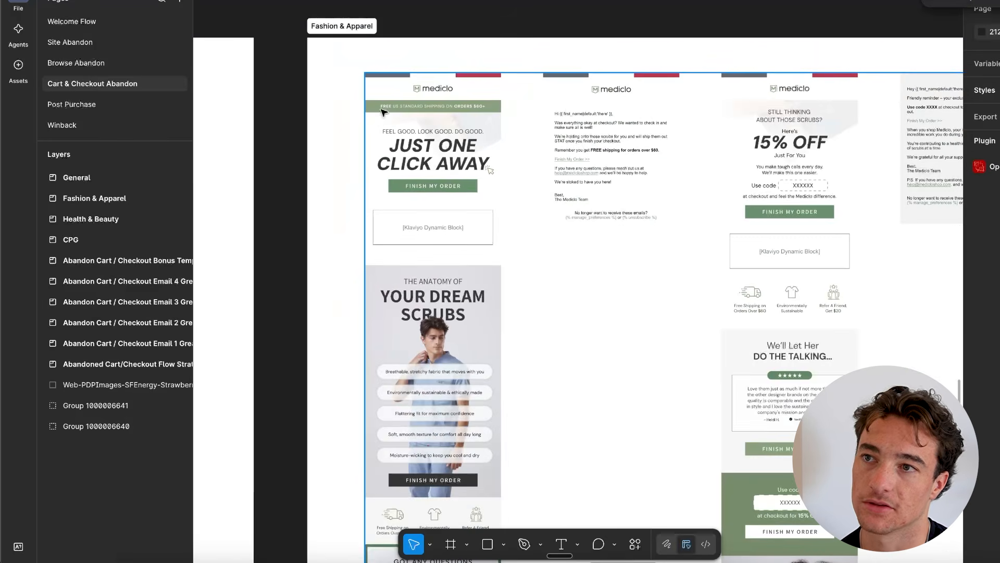
scroll(454, 188, "up", 3)
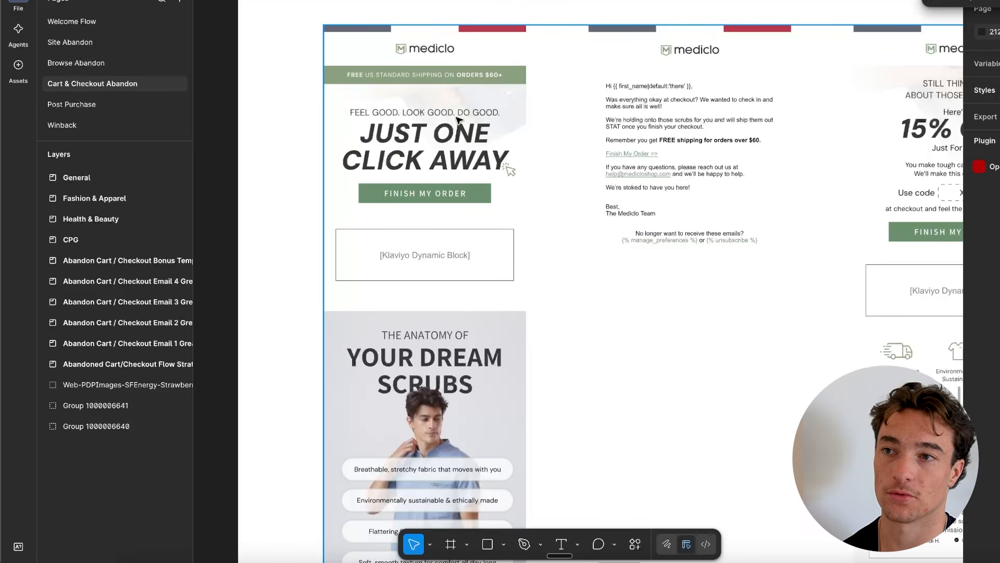
scroll(411, 258, "down", 2)
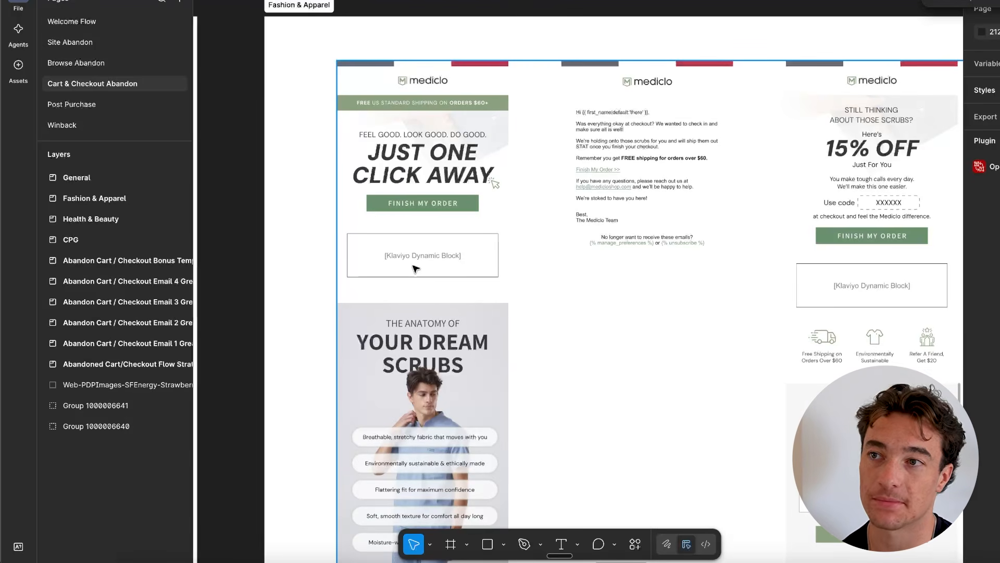
- Look over the lower sections of Mediclo's first email and its text-based checkout reminder, leaving the image uncropped and deselected
scroll(401, 269, "down", 5)
scroll(594, 208, "up", 3)
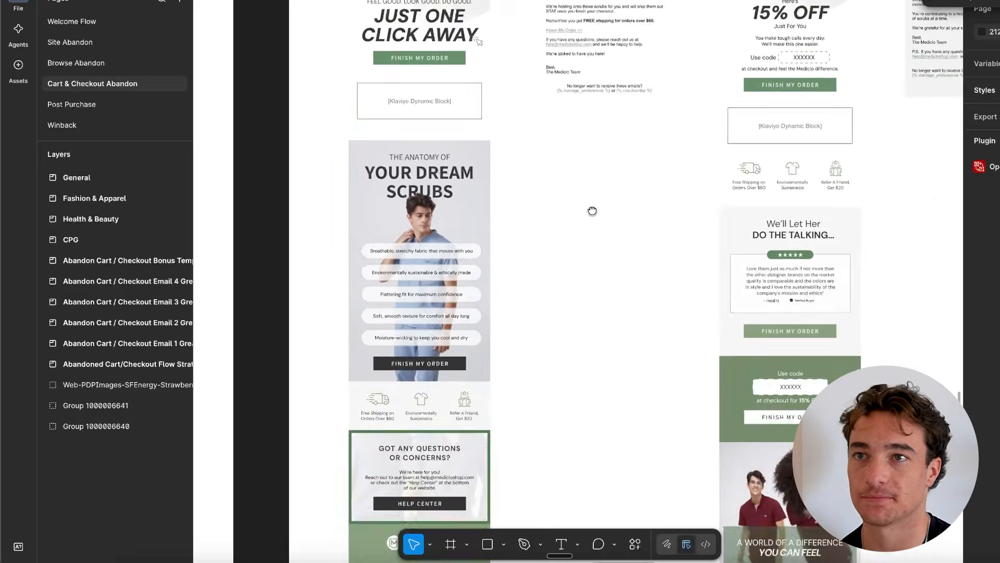
scroll(577, 152, "down", 2)
scroll(577, 152, "up", 3)
double_click(525, 233)
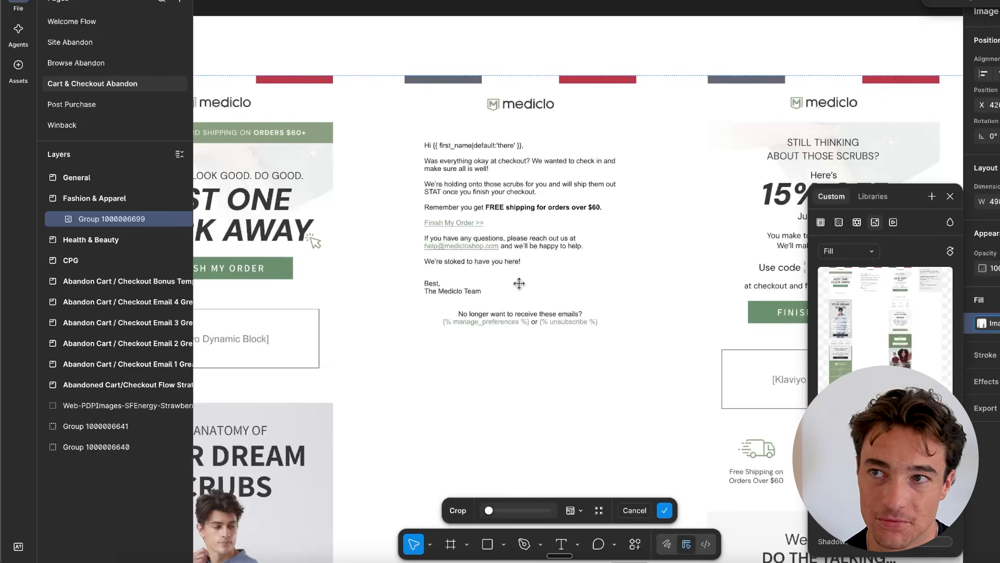
key("Escape")
key("Escape")
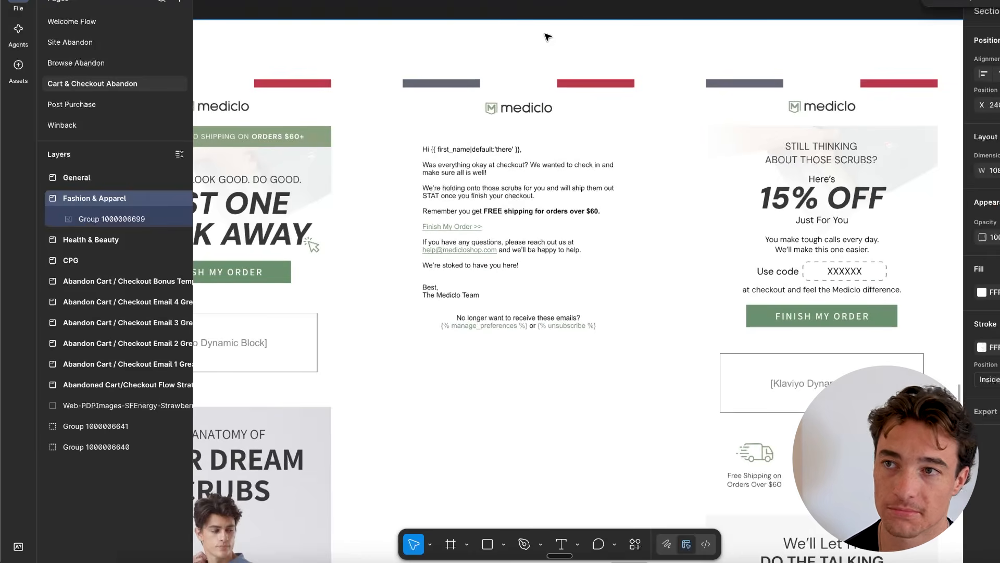
key("Escape")
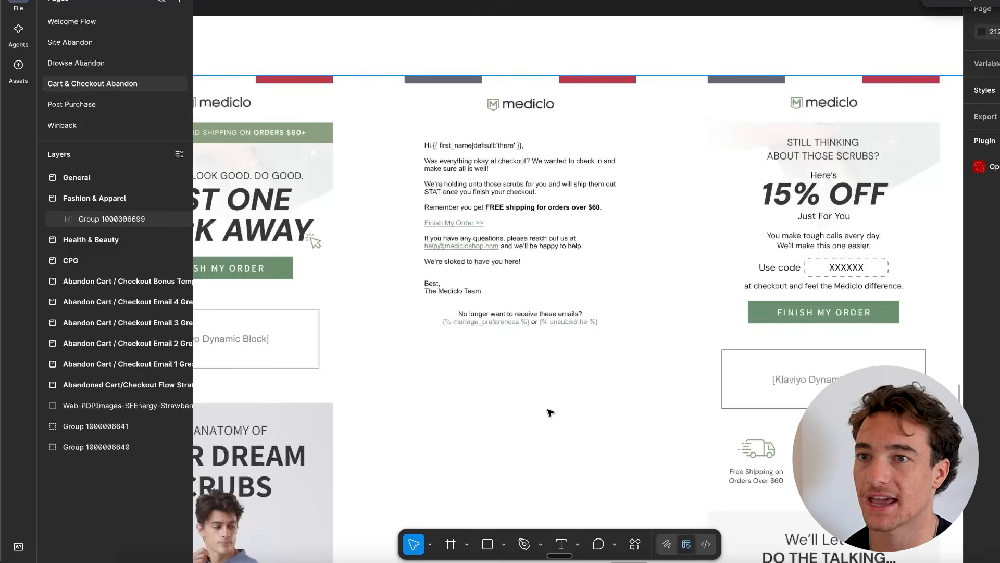
- Examine Mediclo's "15% OFF" email with its customer review section and the text-based expiring discount reminder beside it
scroll(551, 413, "right", 5)
scroll(551, 412, "down", 2)
scroll(535, 323, "down", 2)
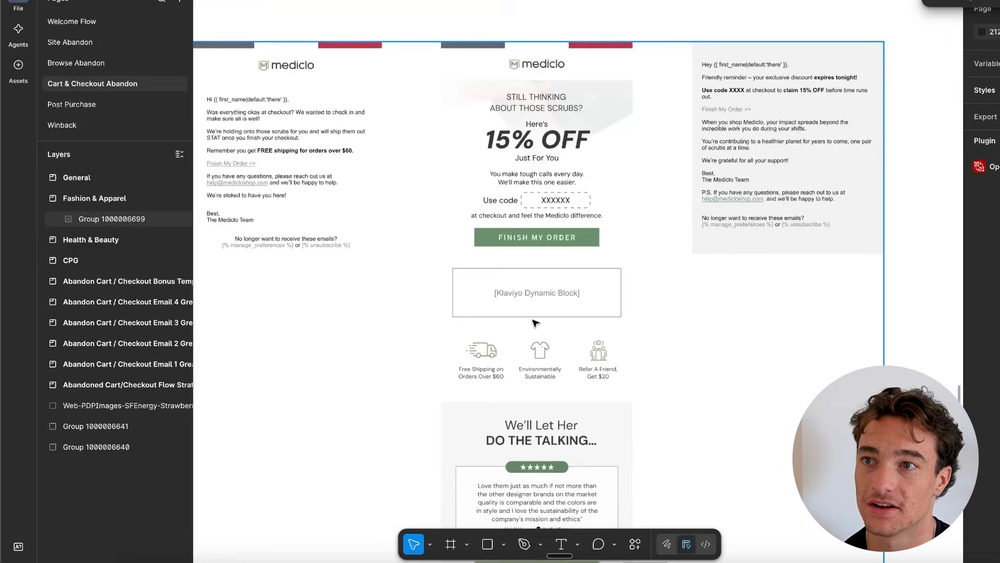
scroll(474, 206, "down", 3)
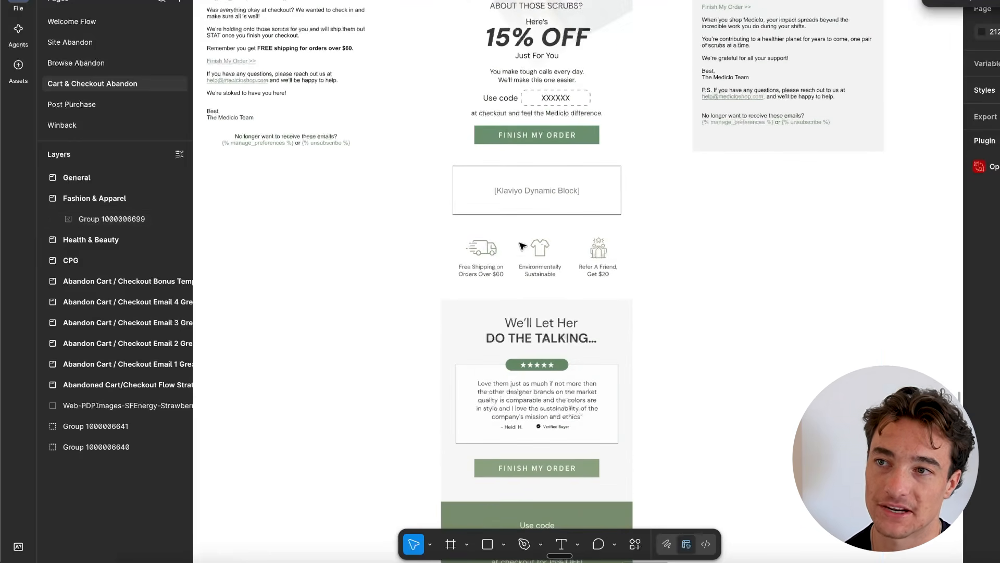
scroll(541, 268, "down", 3)
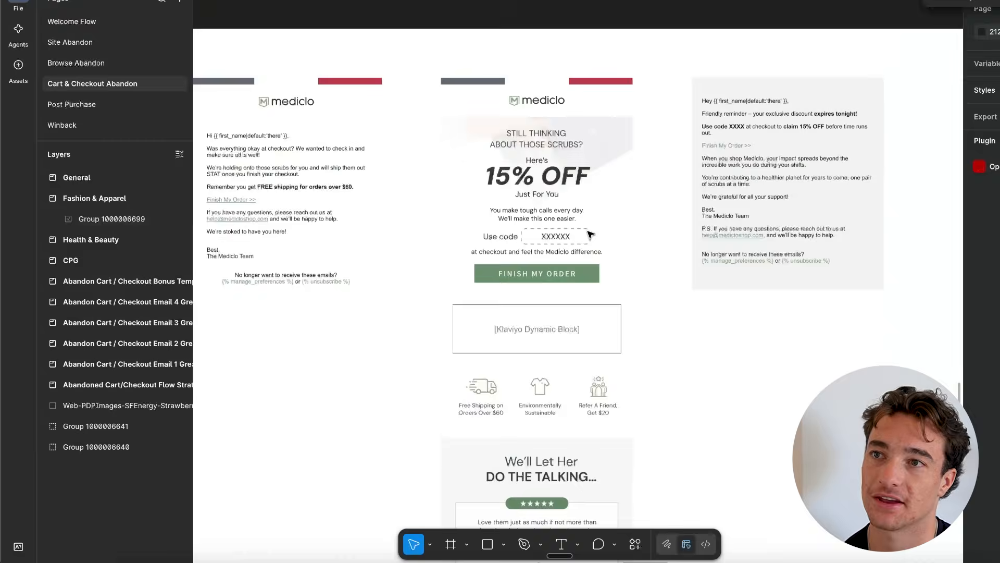
scroll(469, 213, "right", 3)
scroll(619, 167, "up", 1)
- Review the Abandoned Cart/Checkout Flow Strategy Map, from its trigger and past-purchase split to both four-email branches
scroll(618, 167, "down", 3)
scroll(391, 194, "left", 5)
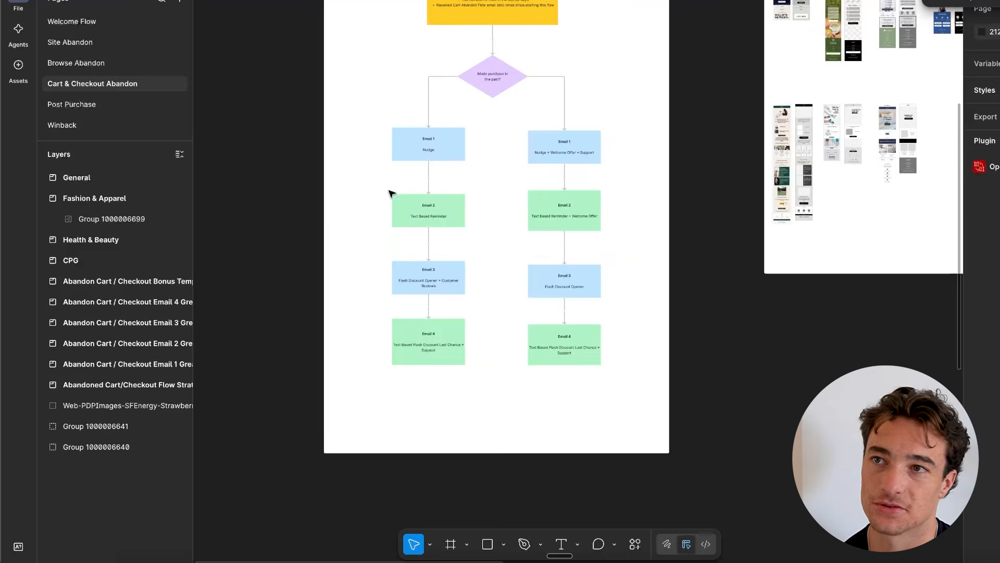
scroll(438, 154, "up", 2)
left_click_drag(527, 49, 535, 156)
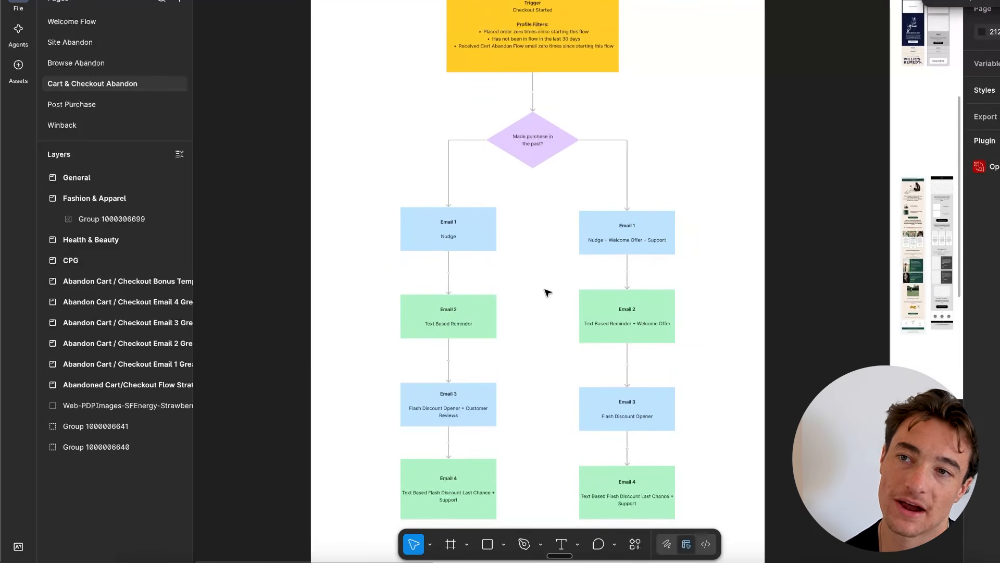
scroll(506, 456, "down", 3)
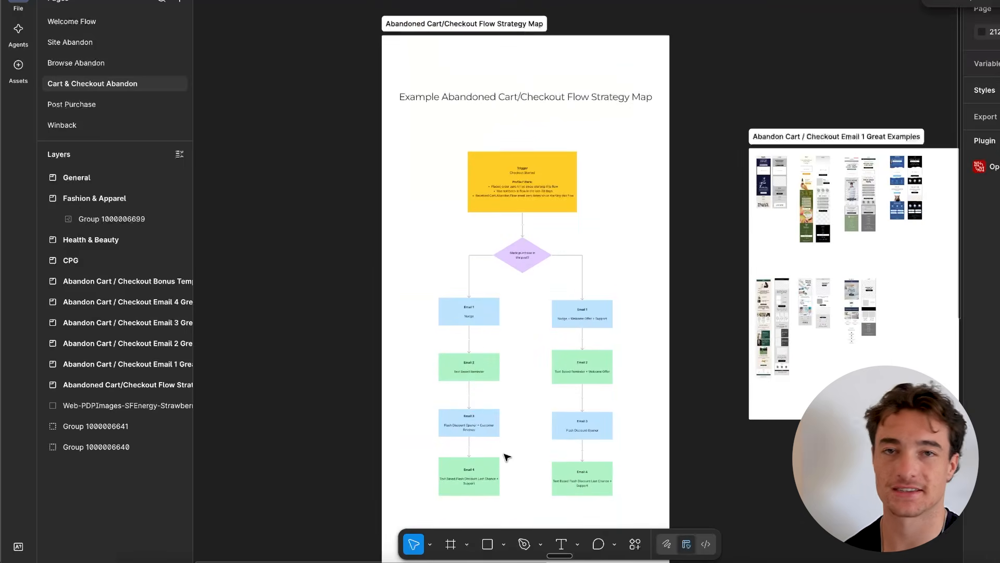